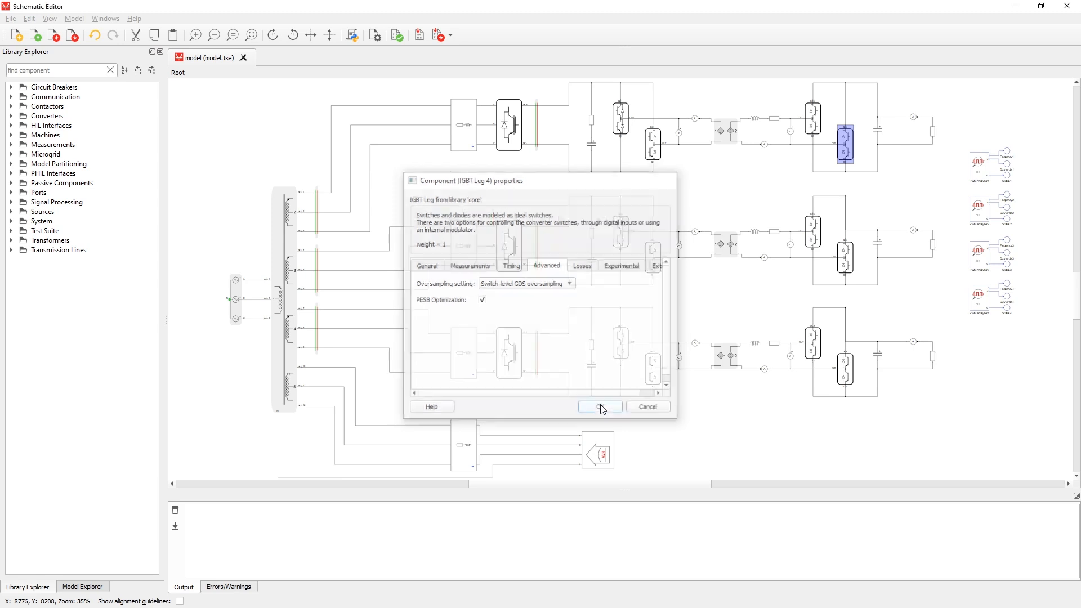
# Review the PWM Analyzer1 properties and highlight the four PWM analyzer components in the schematic.
pyautogui.doubleClick(985, 168)
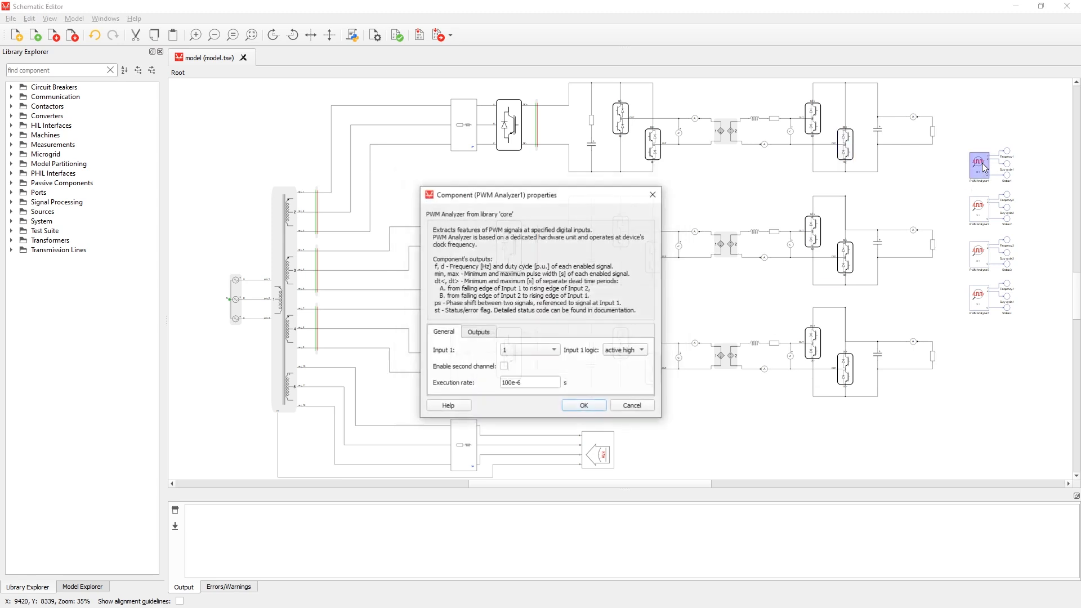
pyautogui.click(585, 406)
pyautogui.moveTo(951, 148); pyautogui.dragTo(1001, 310)
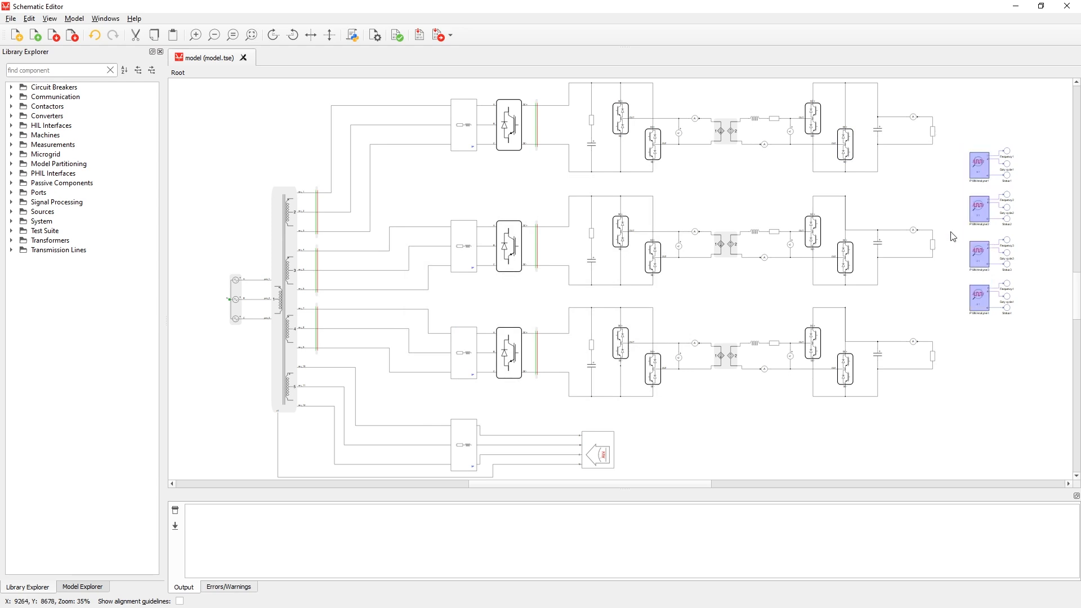
pyautogui.click(929, 199)
# Try to apply the autodetected hardware settings, device HIL606 with configuration 1, to the model.
pyautogui.click(75, 18)
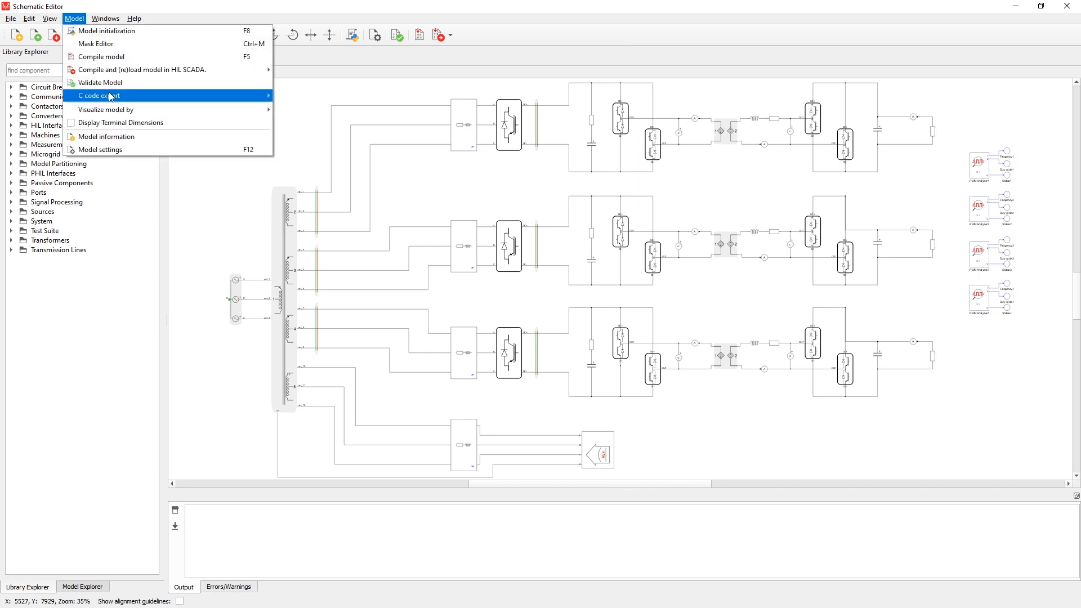
pyautogui.click(120, 144)
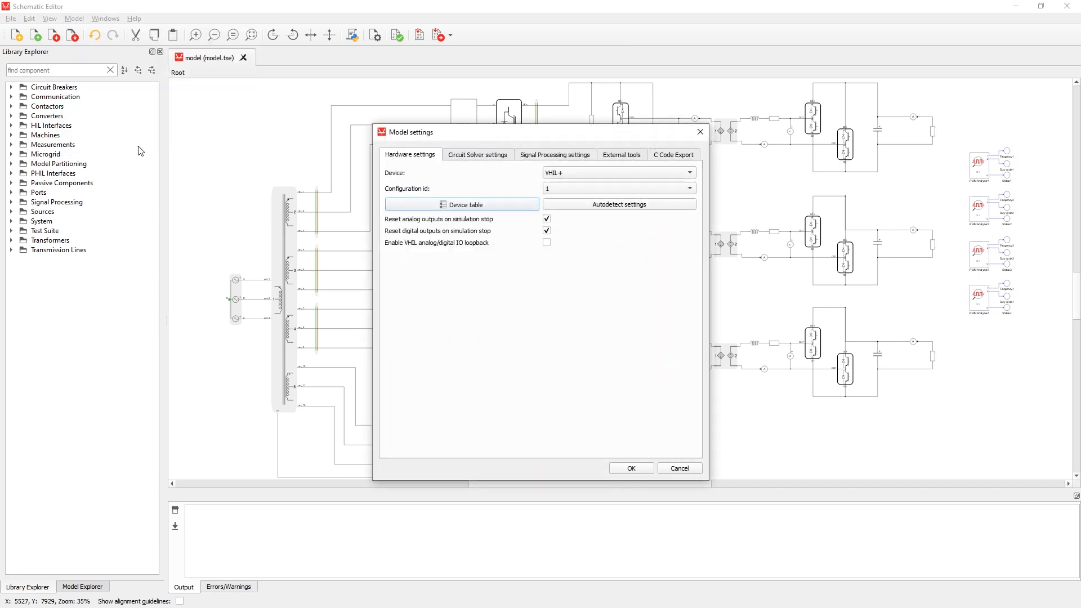
pyautogui.click(605, 209)
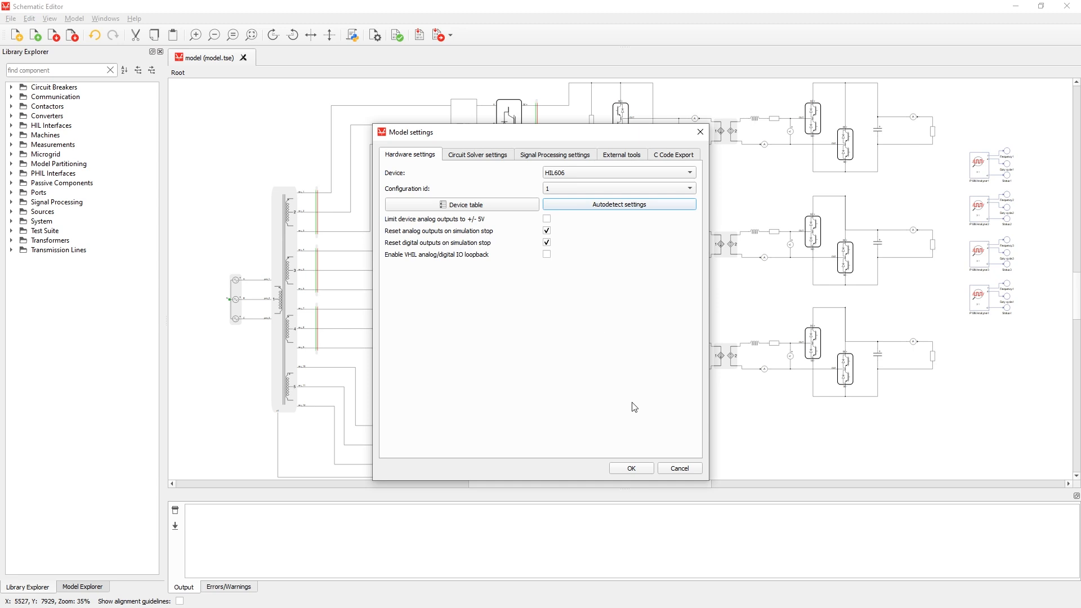
pyautogui.click(632, 468)
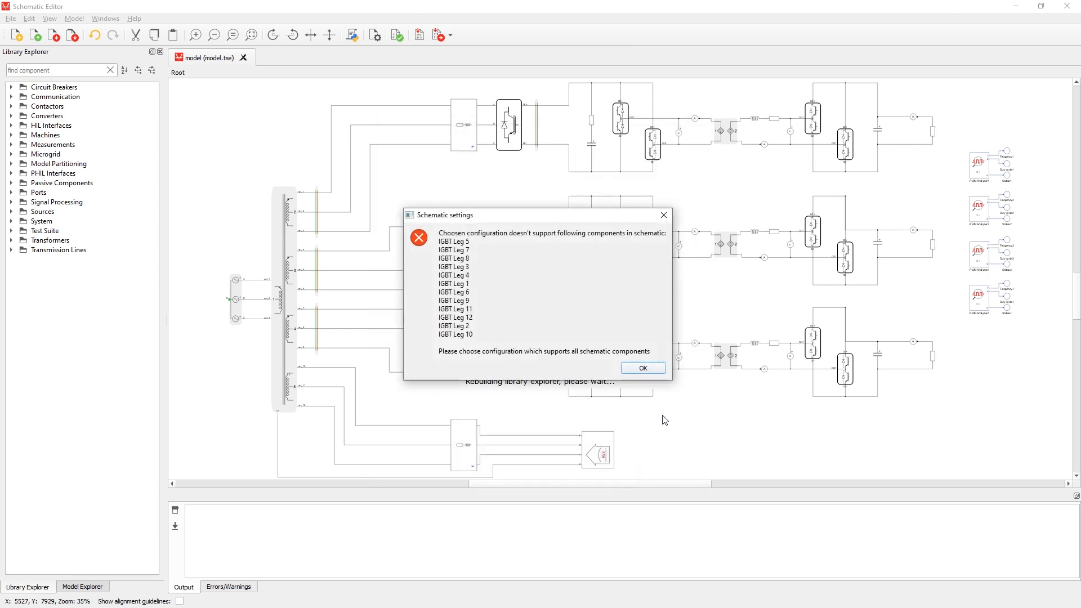
pyautogui.click(648, 372)
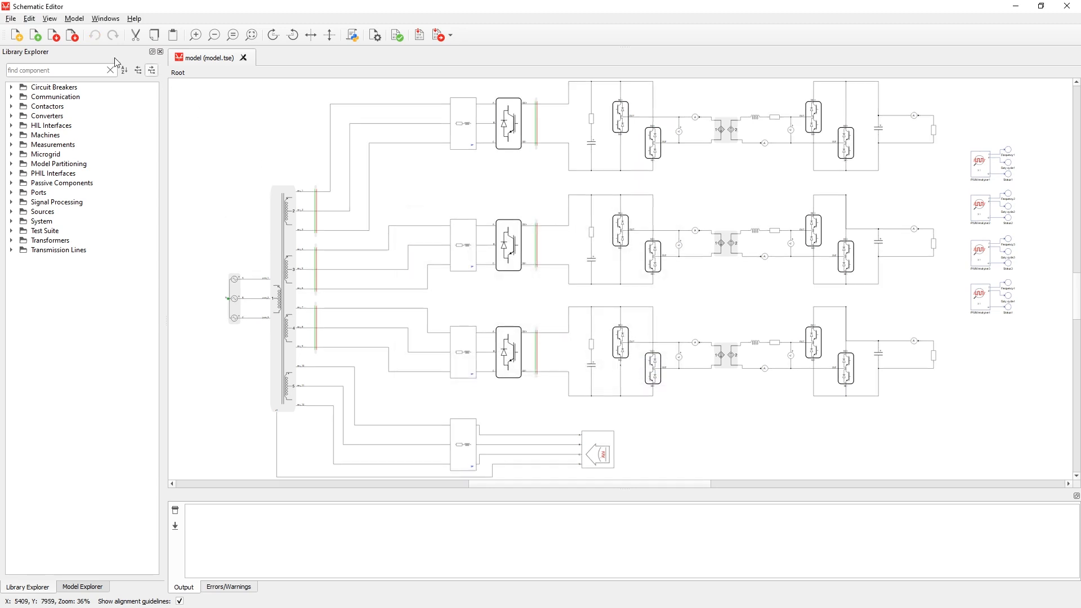
# Check in the device configuration table which HIL606 configurations support Switch-level GDS oversampling.
pyautogui.click(74, 18)
pyautogui.click(121, 152)
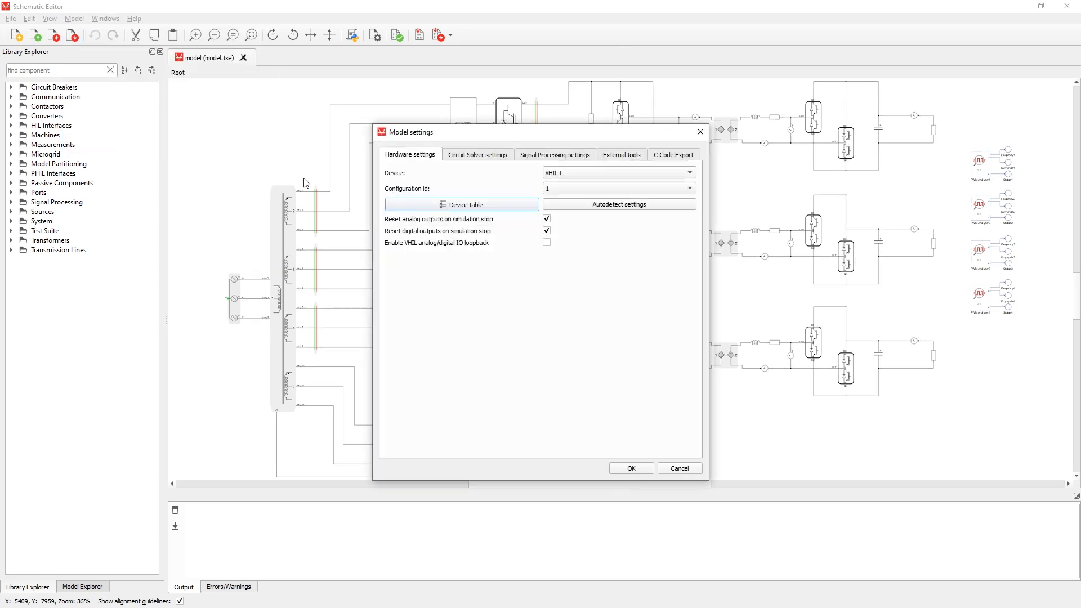
pyautogui.click(440, 205)
pyautogui.click(397, 180)
pyautogui.click(396, 179)
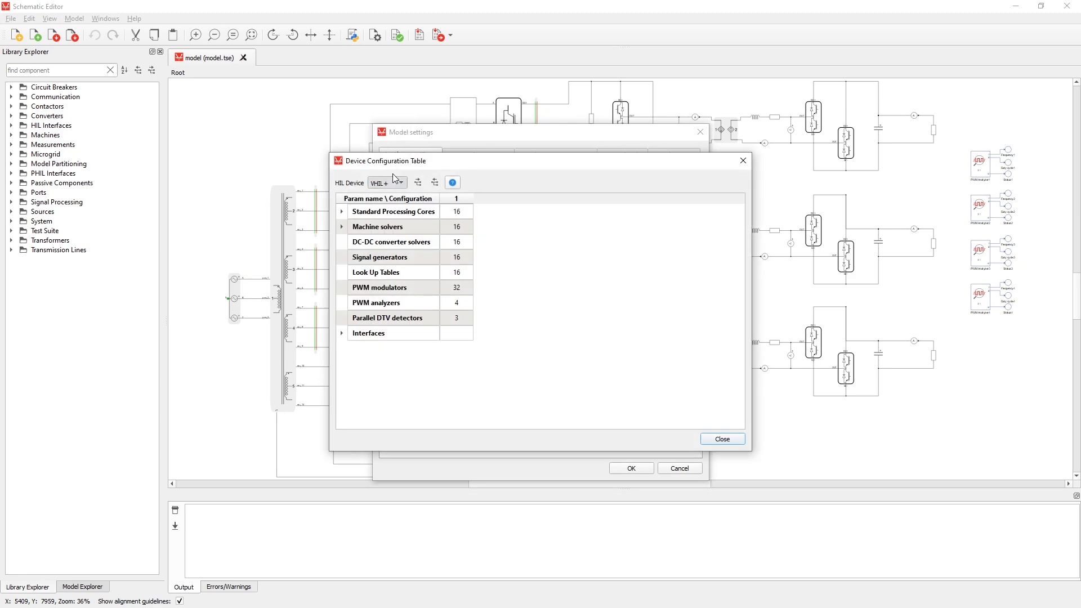
pyautogui.click(340, 212)
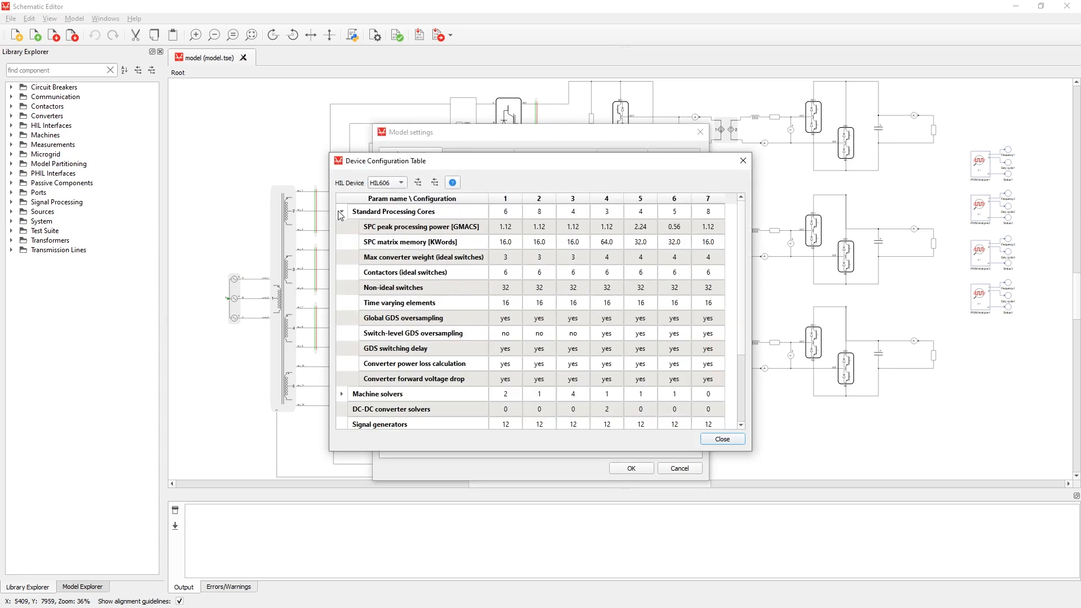
pyautogui.click(608, 338)
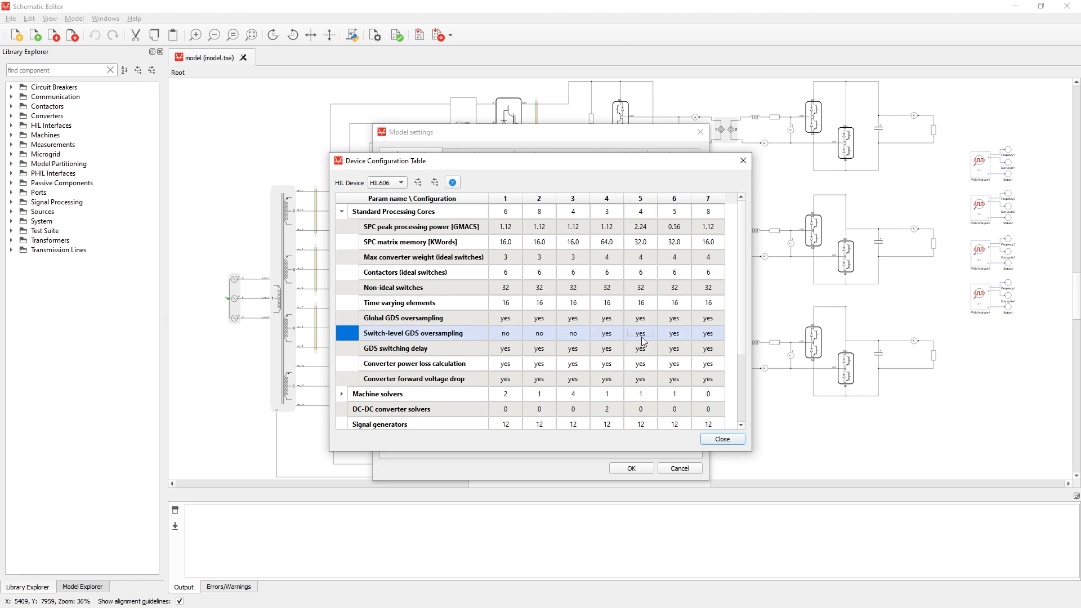
pyautogui.click(681, 346)
pyautogui.press('Up')
# Compare the Standard Processing Cores of HIL606 configurations 4 to 7 and close the device table.
pyautogui.click(611, 218)
pyautogui.click(635, 215)
pyautogui.click(673, 216)
pyautogui.click(705, 211)
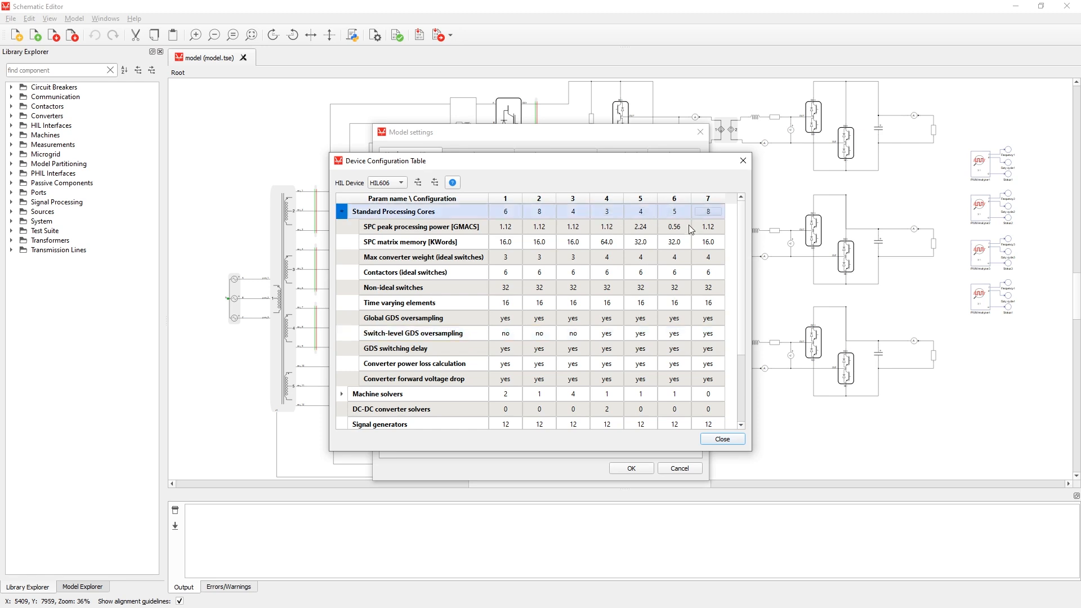
pyautogui.click(722, 438)
# Try to set the model's hardware to device HIL606 with configuration 7.
pyautogui.click(580, 175)
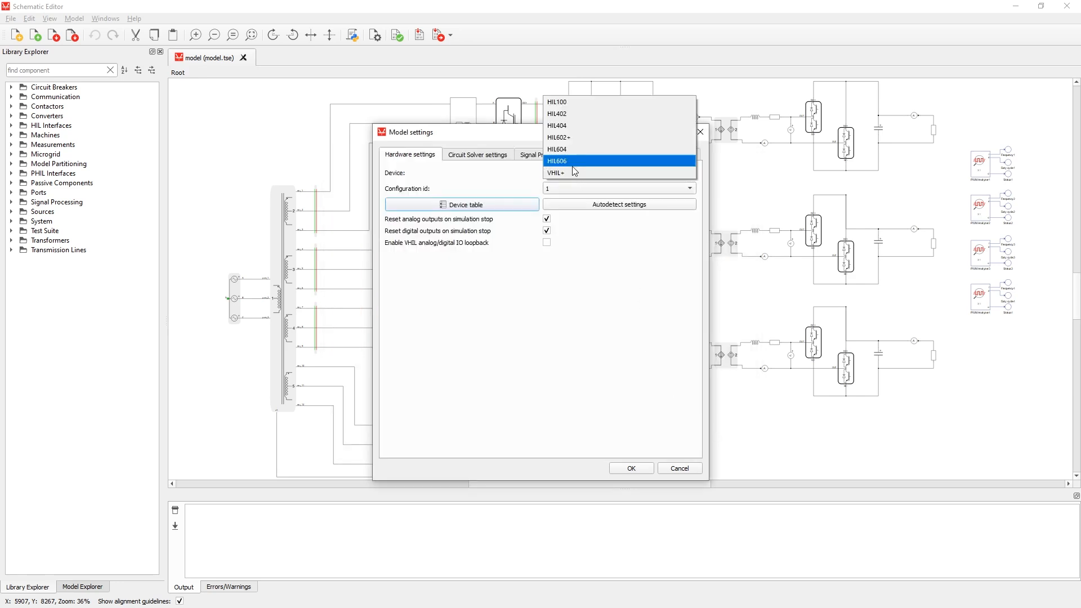
pyautogui.click(573, 162)
pyautogui.click(565, 183)
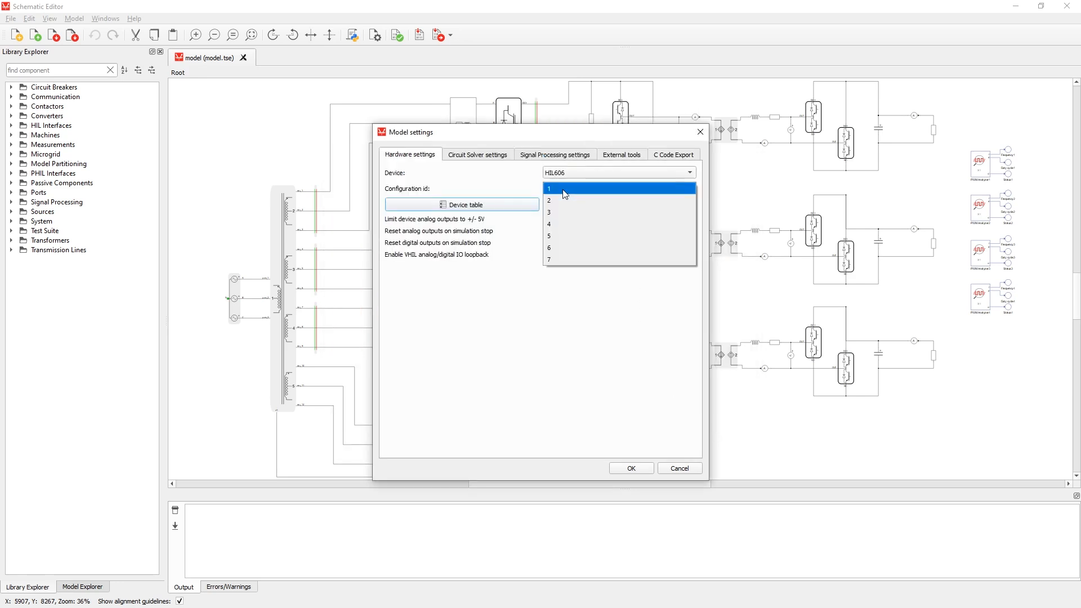
pyautogui.click(562, 257)
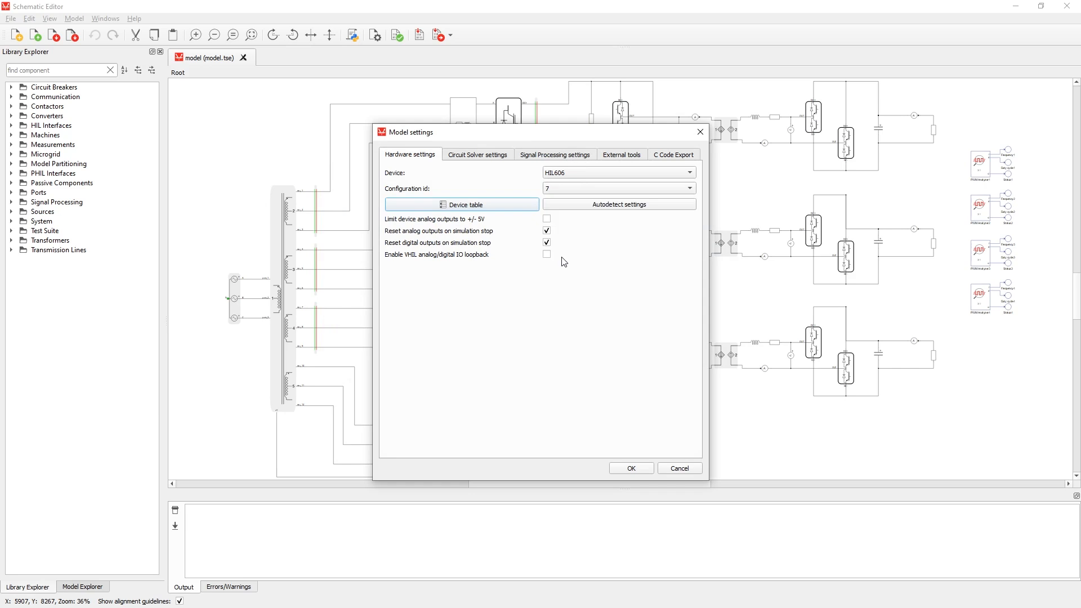
pyautogui.click(631, 468)
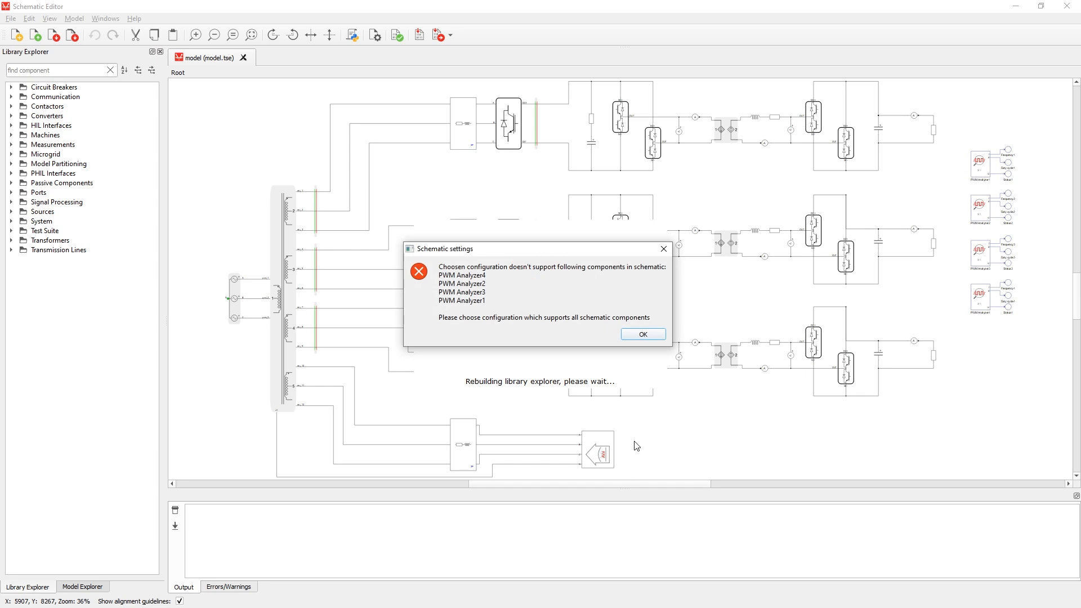
pyautogui.click(643, 334)
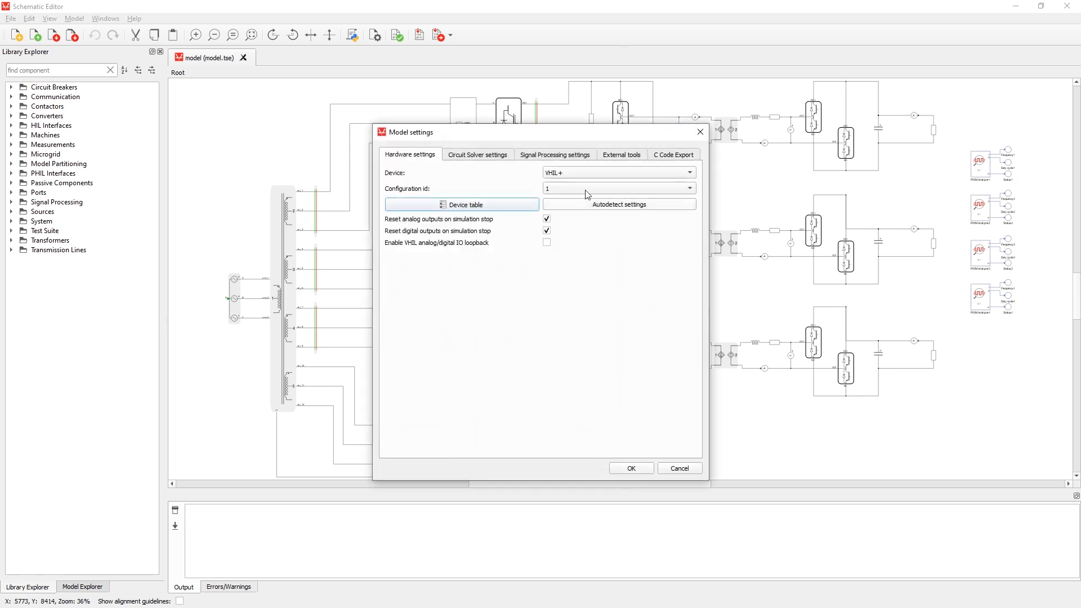
# Choose HIL606 as the device and compare PWM analyzers and Standard Processing Cores across its configurations in the device table.
pyautogui.click(580, 179)
pyautogui.click(572, 160)
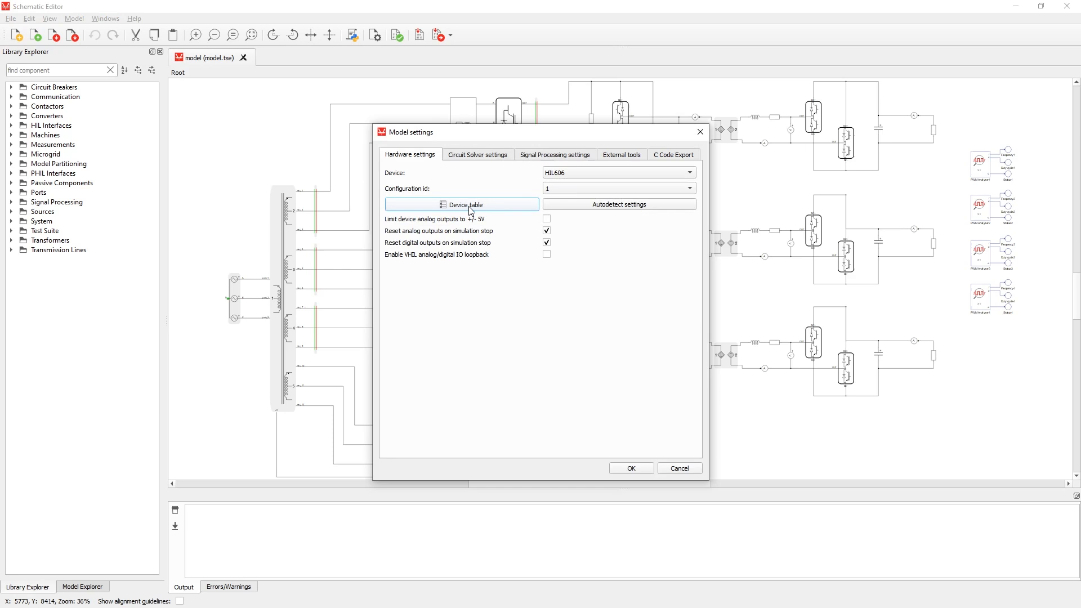
pyautogui.click(471, 209)
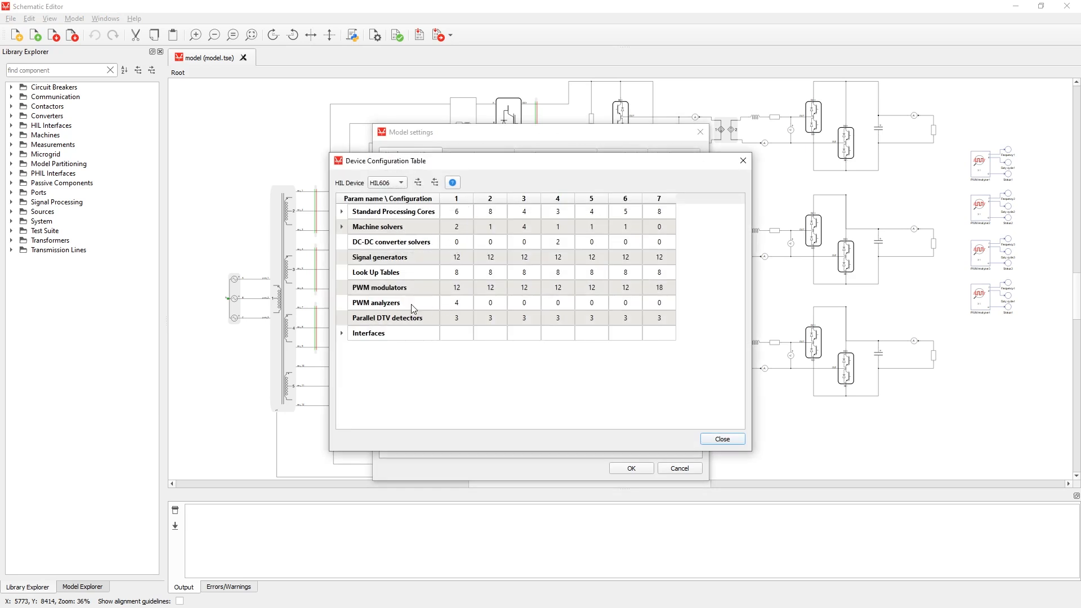
pyautogui.click(458, 303)
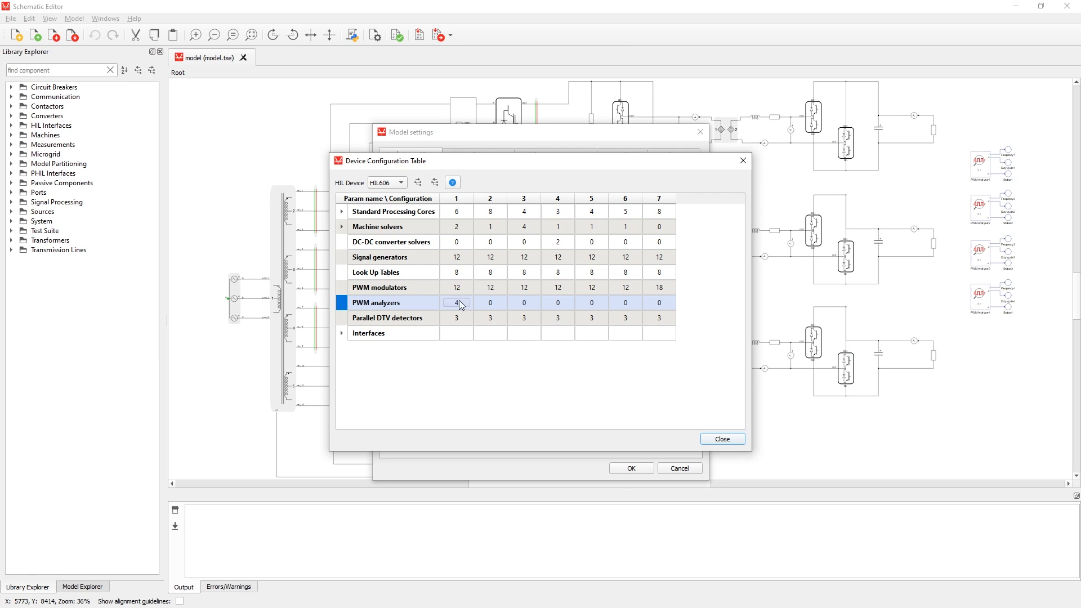
pyautogui.click(461, 213)
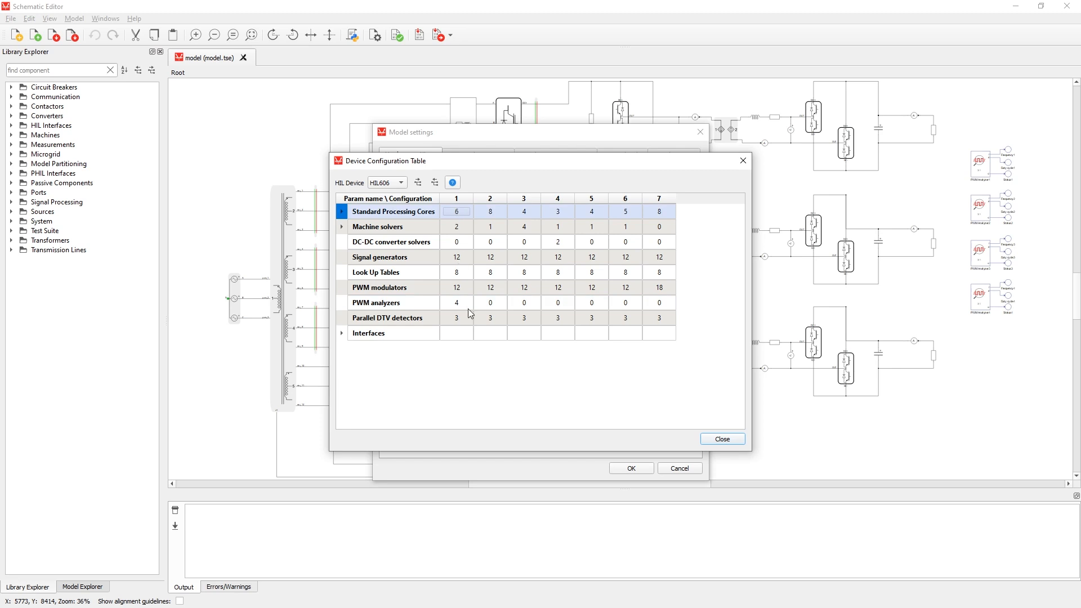
pyautogui.click(491, 304)
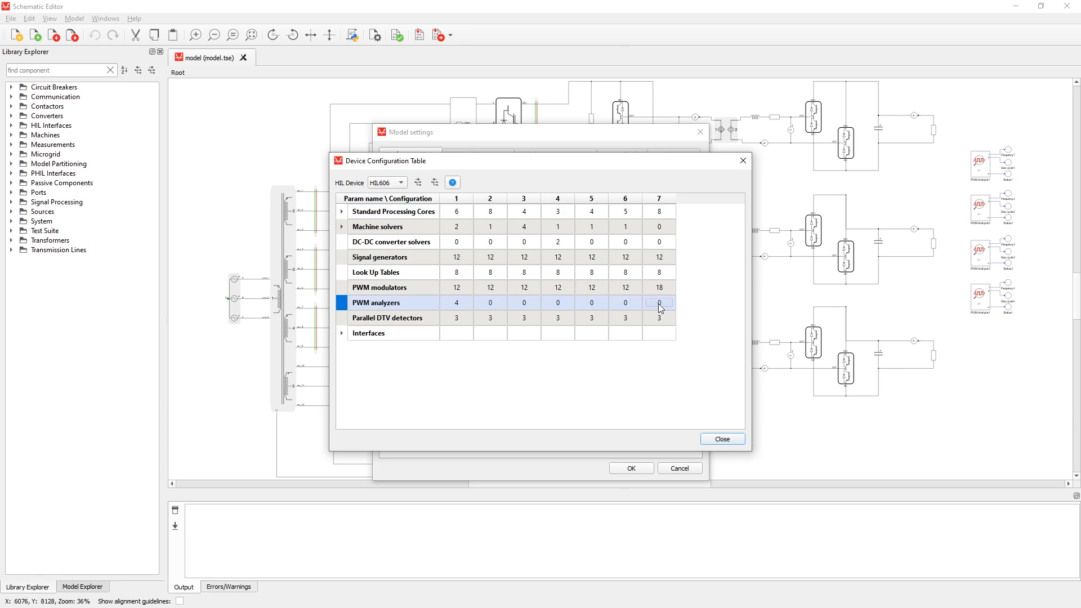
pyautogui.click(717, 440)
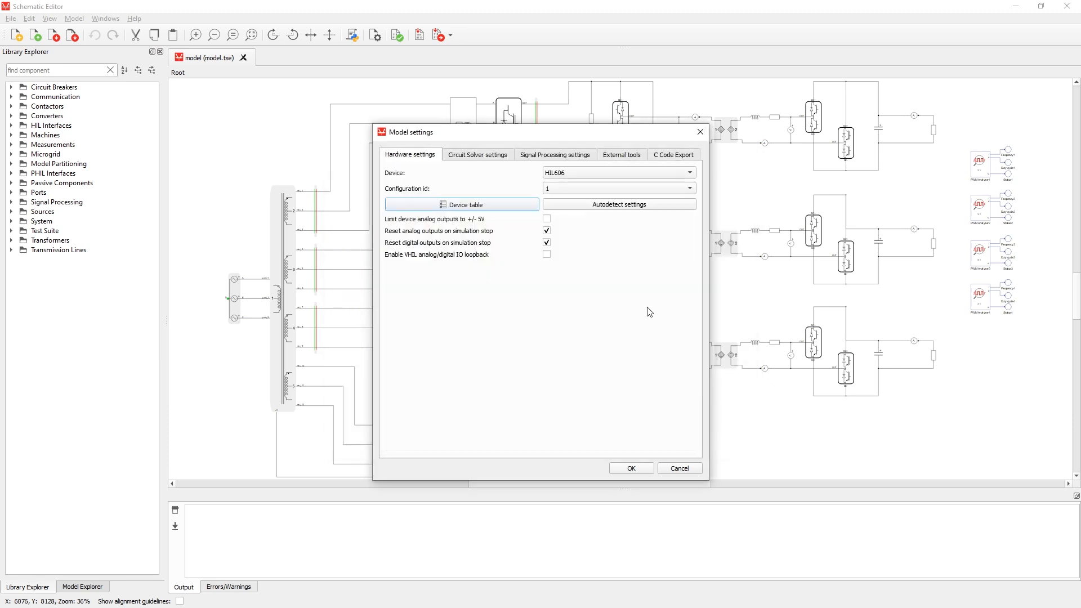
# Set the hardware device to VHIL+ with configuration 1 and apply the model settings.
pyautogui.click(588, 174)
pyautogui.click(582, 183)
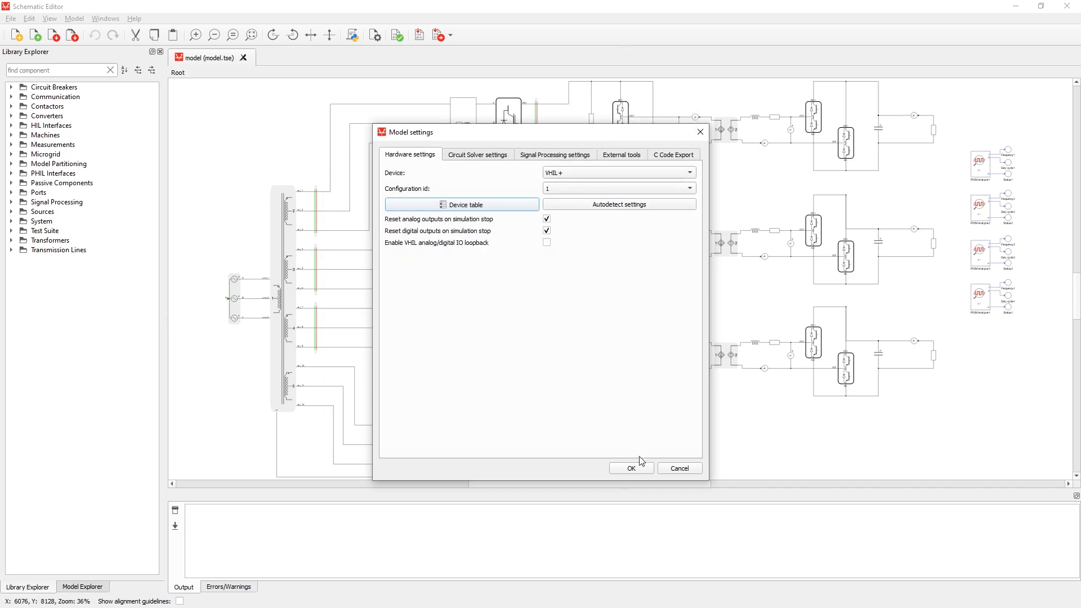
pyautogui.click(633, 469)
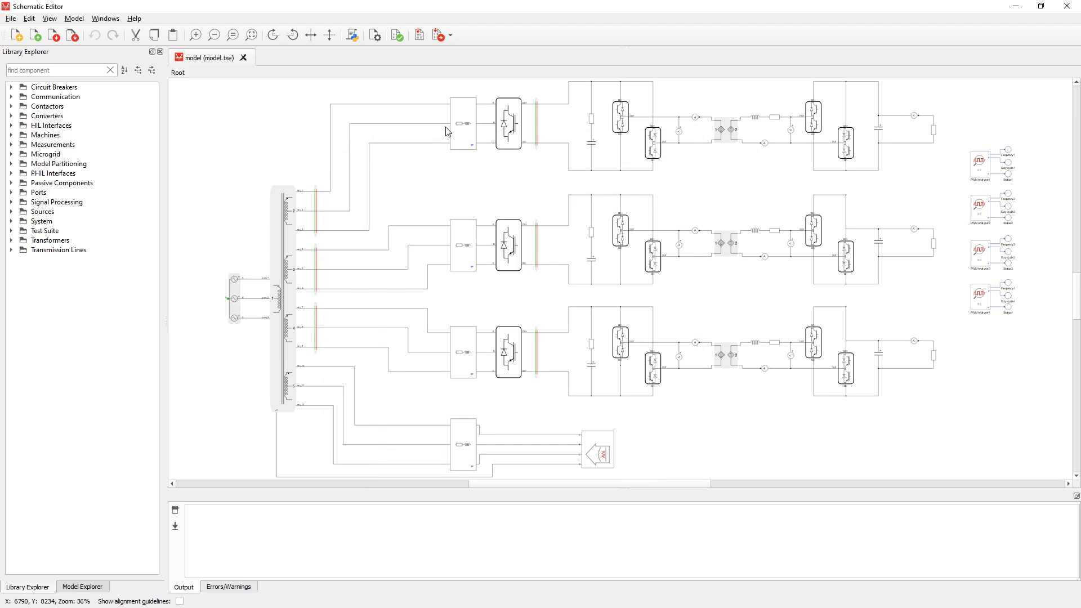
# Compile the model and highlight the line on the circuit's division into subcircuits in the enlarged compilation output.
pyautogui.click(421, 42)
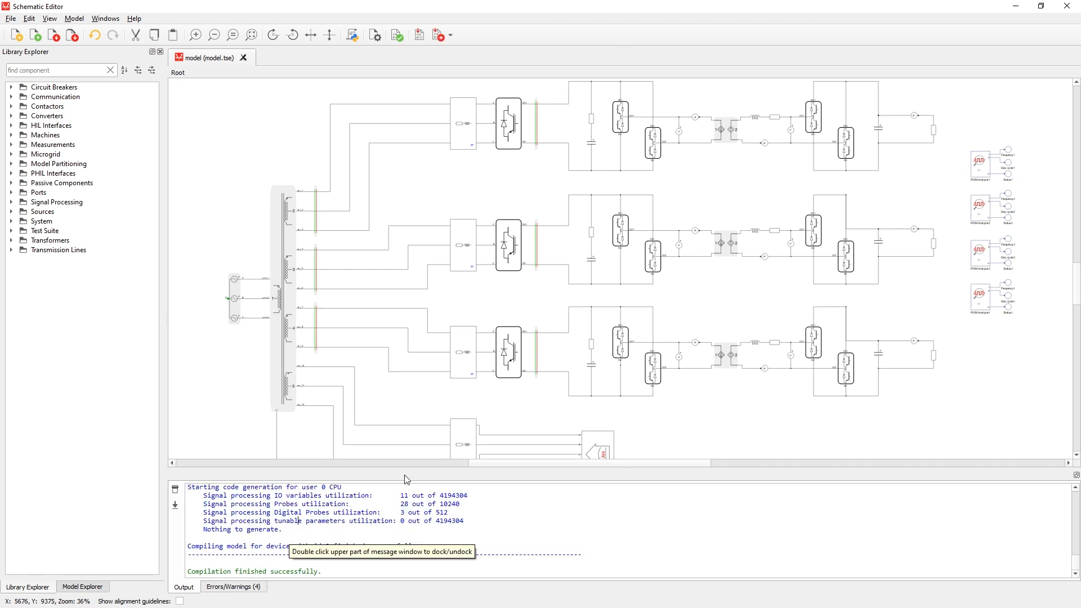
pyautogui.moveTo(402, 467); pyautogui.dragTo(457, 166)
pyautogui.scroll(20, 466, 389)
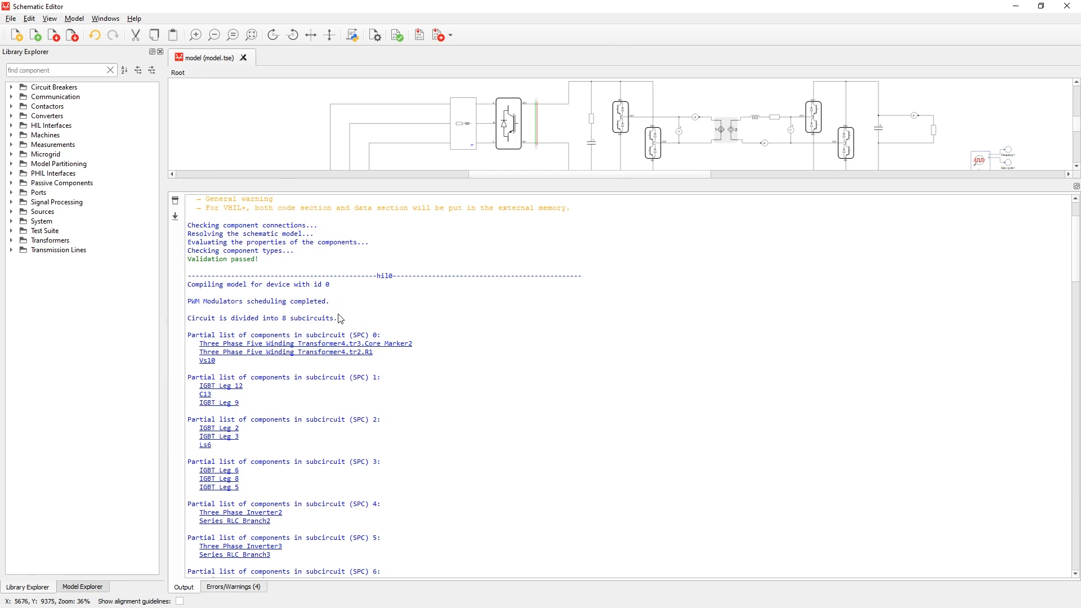
pyautogui.tripleClick(183, 320)
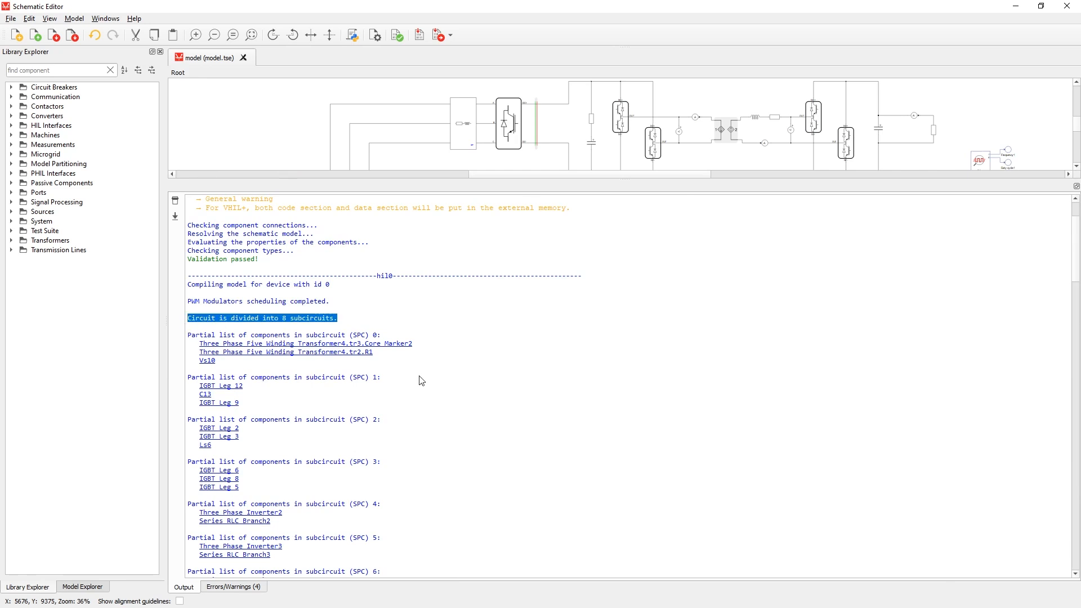
# Examine the device-specific and per-core hardware utilization analysis in the compilation output, and shrink the output area again.
pyautogui.scroll(-13, 424, 395)
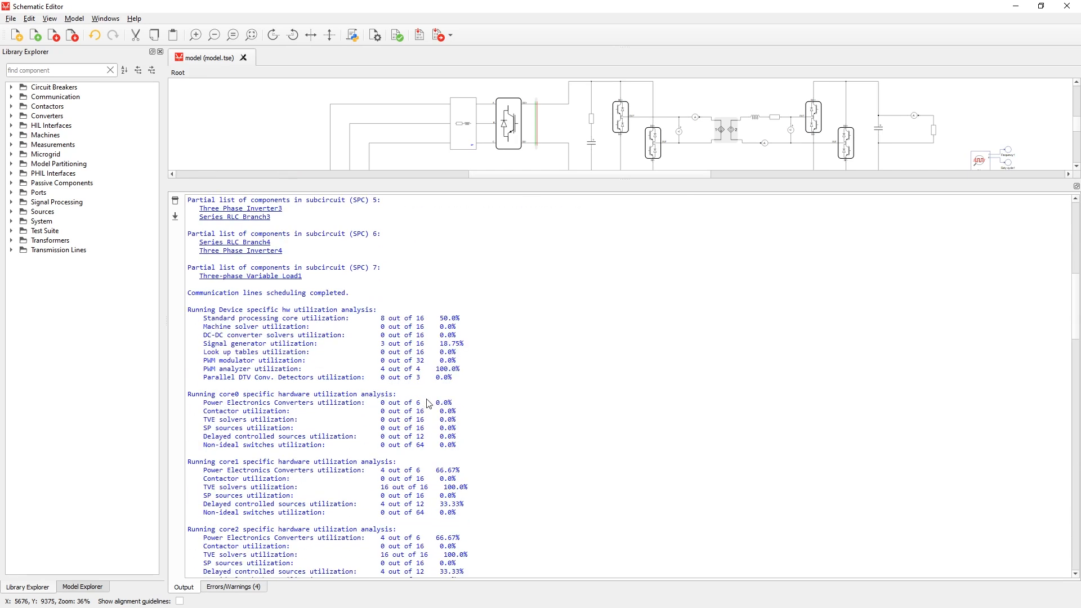
pyautogui.moveTo(385, 384); pyautogui.dragTo(165, 325)
pyautogui.scroll(-5, 294, 363)
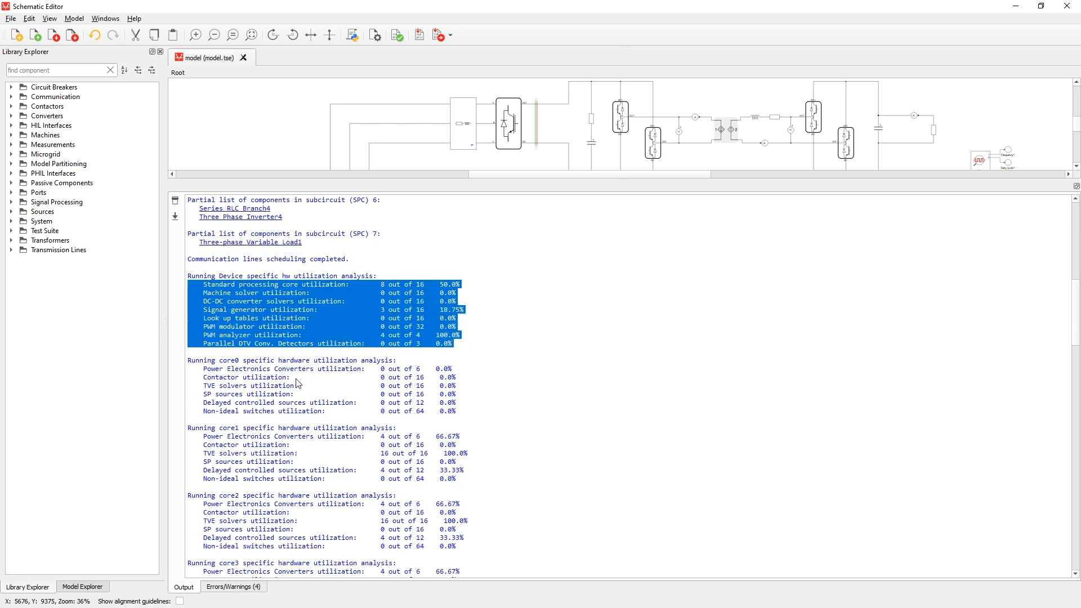
pyautogui.scroll(-1, 575, 385)
pyautogui.click(575, 380)
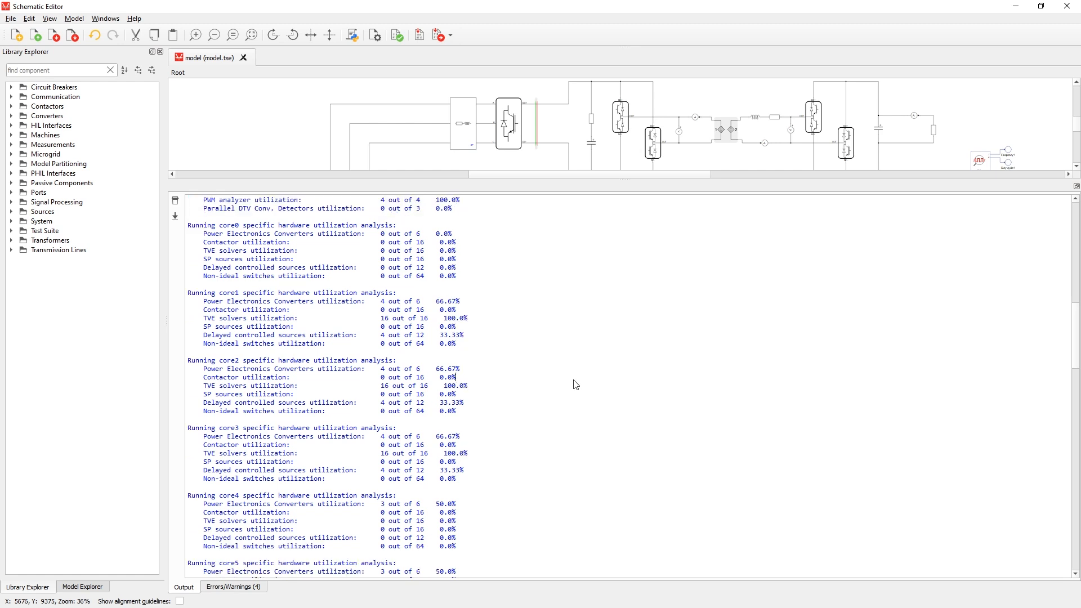
pyautogui.scroll(-2, 576, 384)
pyautogui.scroll(-1, 575, 385)
pyautogui.scroll(-1, 576, 385)
pyautogui.scroll(-5, 576, 384)
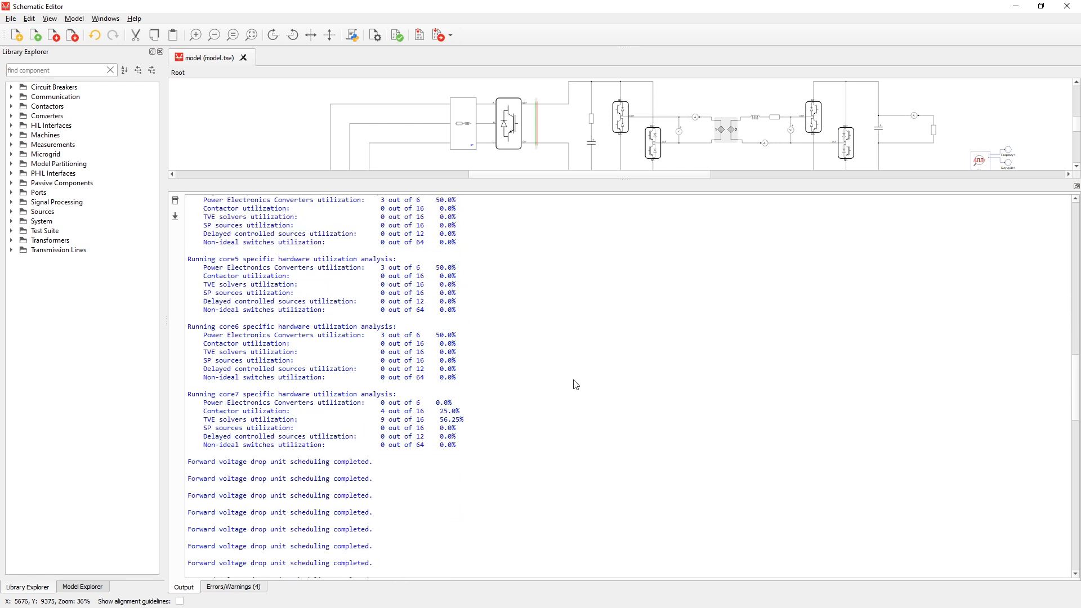
pyautogui.scroll(-1, 576, 384)
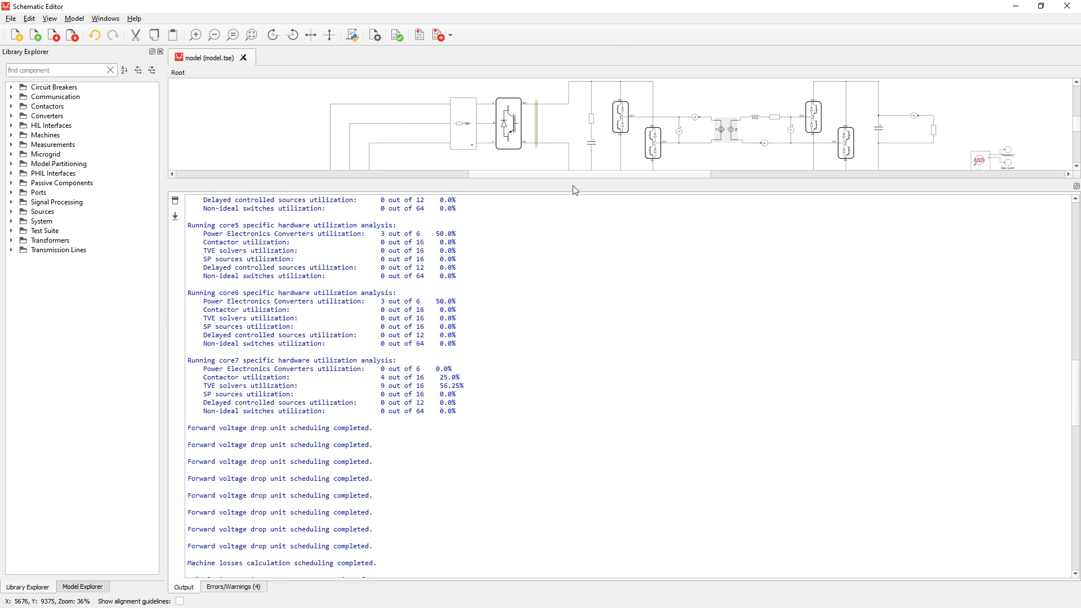
pyautogui.moveTo(569, 179); pyautogui.dragTo(569, 289)
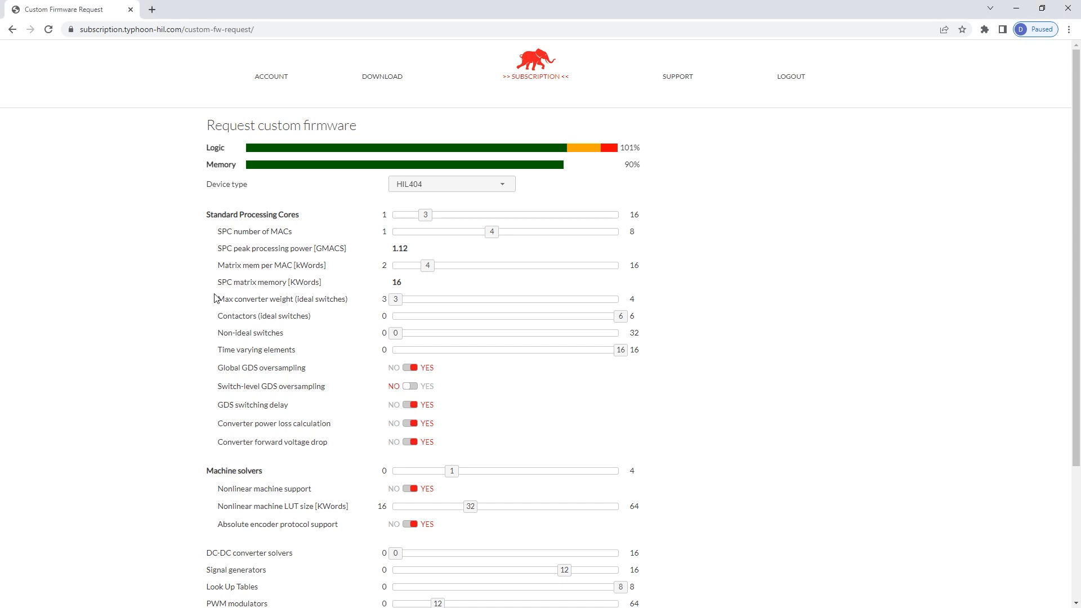
# Switch to the custom firmware request page in the browser and enable Switch-level GDS oversampling for the HIL404.
pyautogui.click(410, 368)
pyautogui.click(410, 369)
pyautogui.click(410, 387)
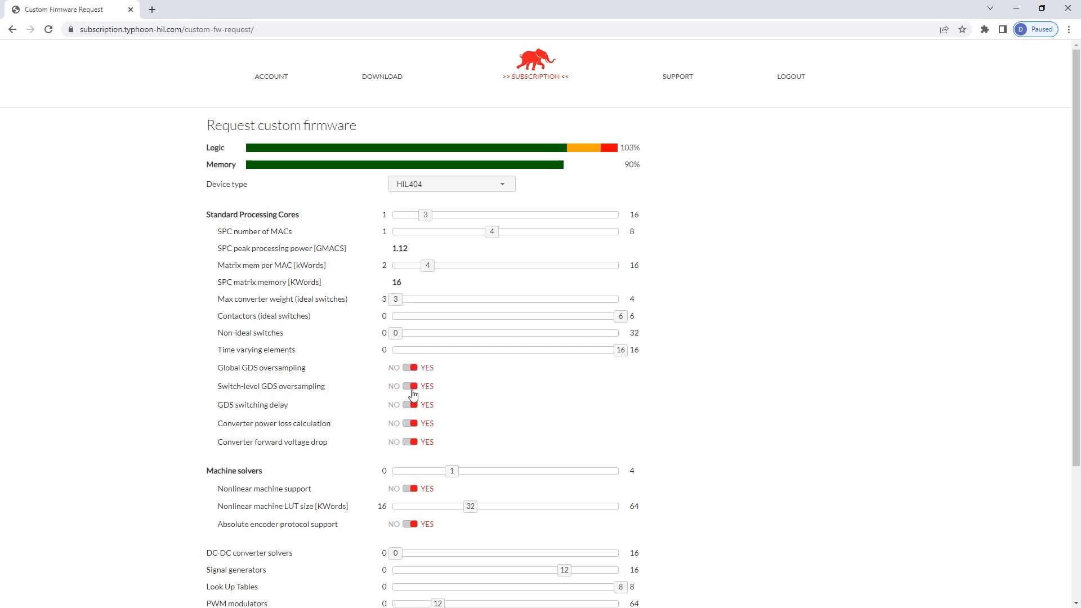
# Disable Switch-level GDS oversampling and set the number of Standard Processing Cores to 8 for the HIL404.
pyautogui.click(411, 388)
pyautogui.moveTo(427, 219); pyautogui.dragTo(506, 222)
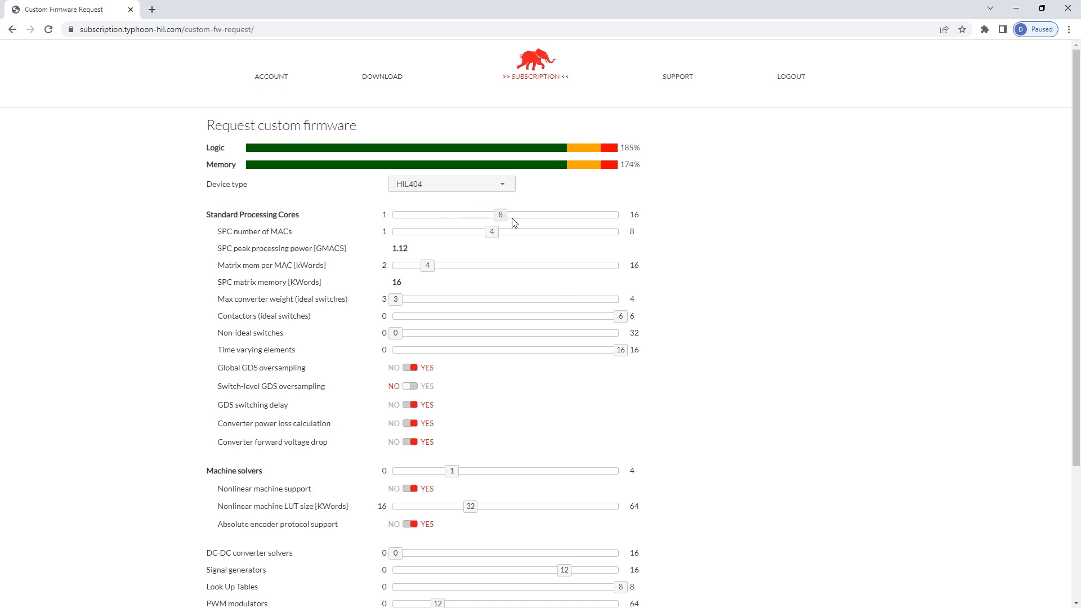
# Change the device type to HIL606 and set its Standard Processing Cores to 8 with 4 kWords of matrix memory per MAC.
pyautogui.click(495, 188)
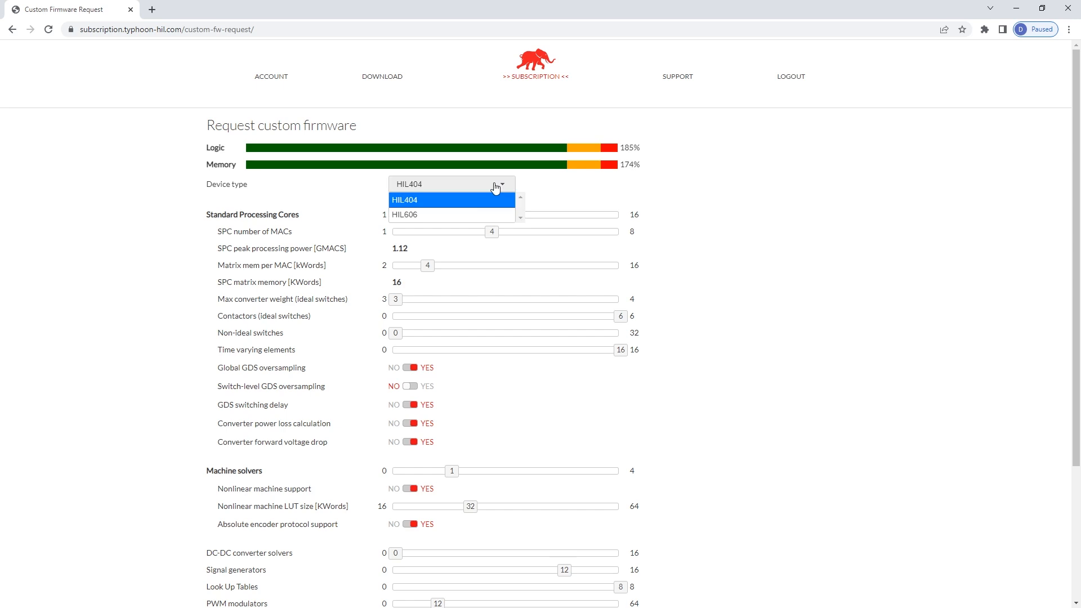
pyautogui.click(479, 215)
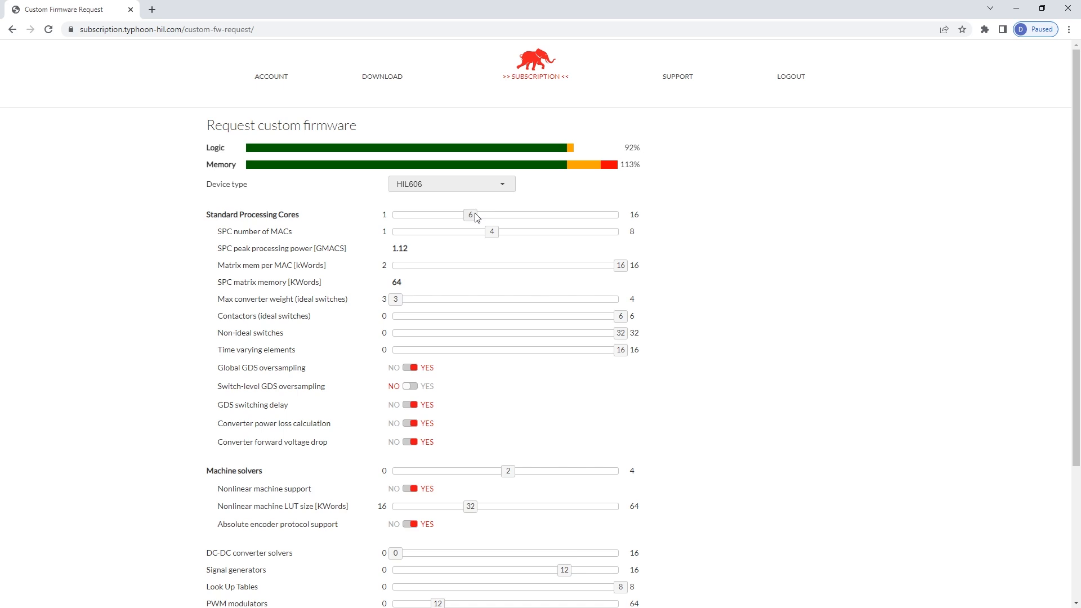
pyautogui.moveTo(476, 217); pyautogui.dragTo(502, 217)
pyautogui.moveTo(620, 265); pyautogui.dragTo(428, 274)
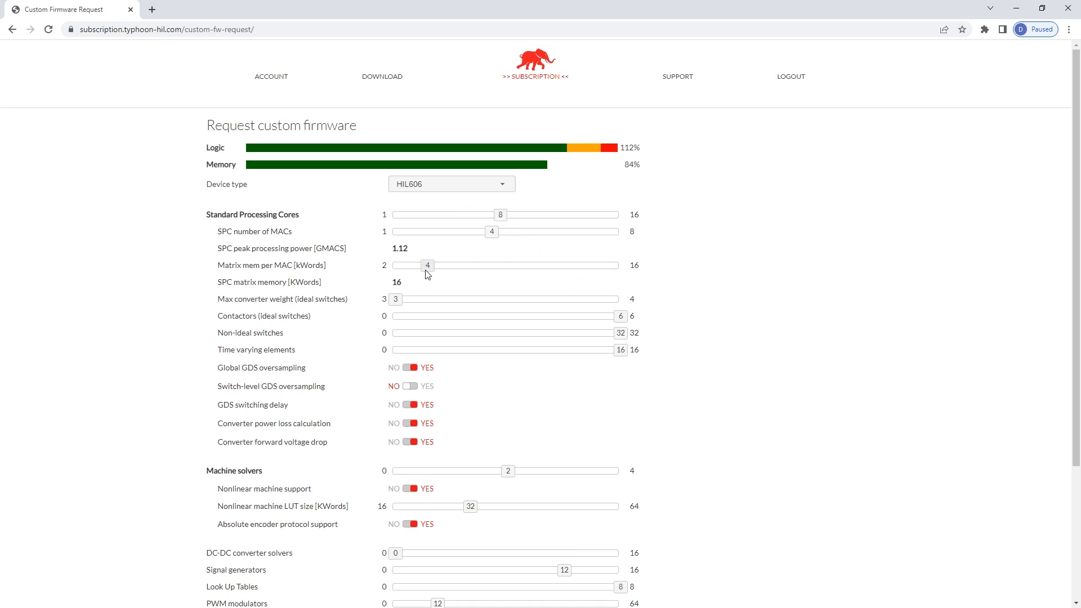
# Set the max converter weight to 4 and the non-ideal switches to 0 for the processing cores.
pyautogui.click(398, 300)
pyautogui.moveTo(398, 301); pyautogui.dragTo(577, 304)
pyautogui.moveTo(620, 334); pyautogui.dragTo(385, 334)
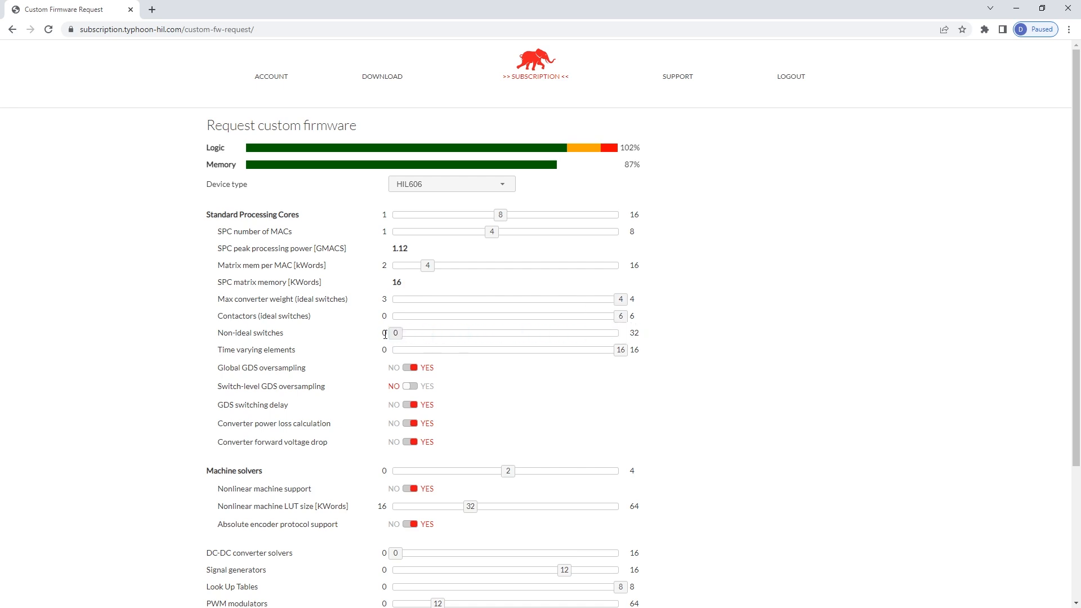
# Enable Switch-level GDS oversampling, and disable converter power loss calculation and converter forward voltage drop.
pyautogui.click(415, 388)
pyautogui.click(413, 424)
pyautogui.click(413, 443)
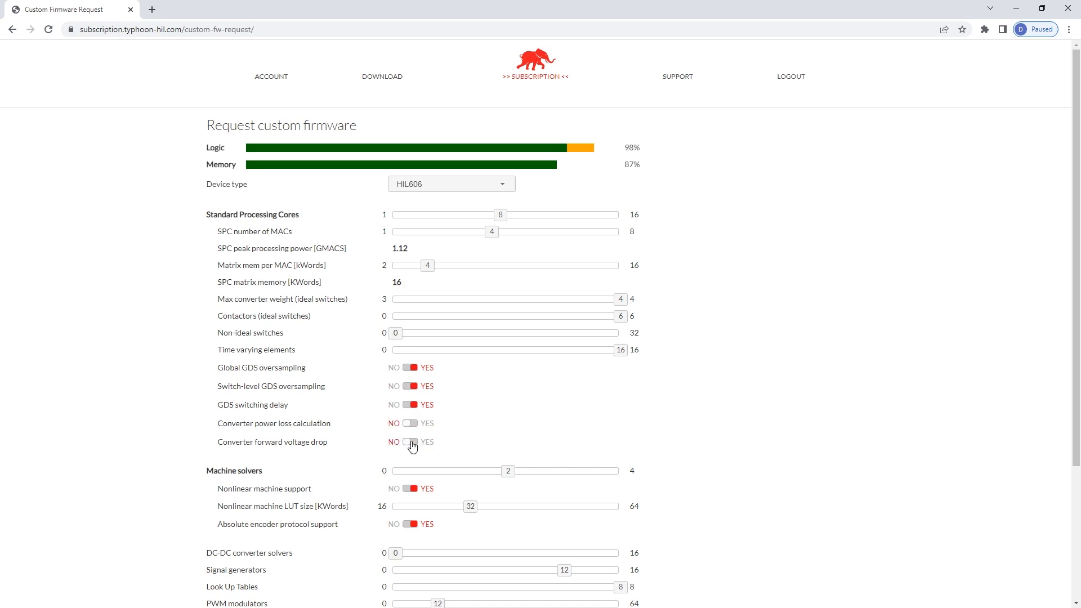
# Reduce the machine solvers, Look Up Tables and PWM modulators to 0 and the signal generators to 6.
pyautogui.scroll(-2, 512, 429)
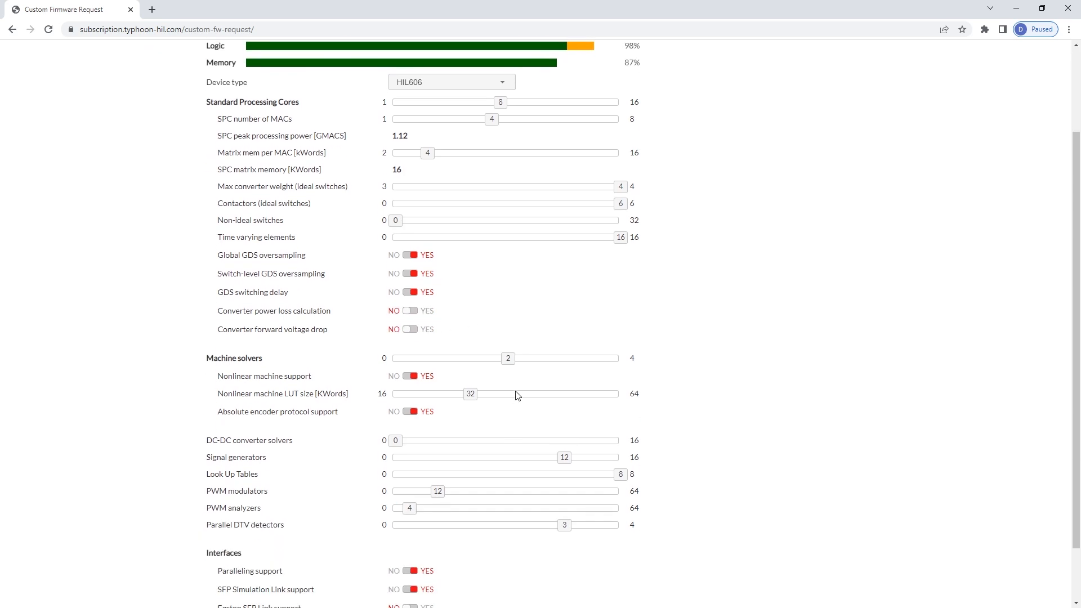
pyautogui.moveTo(508, 359); pyautogui.dragTo(414, 364)
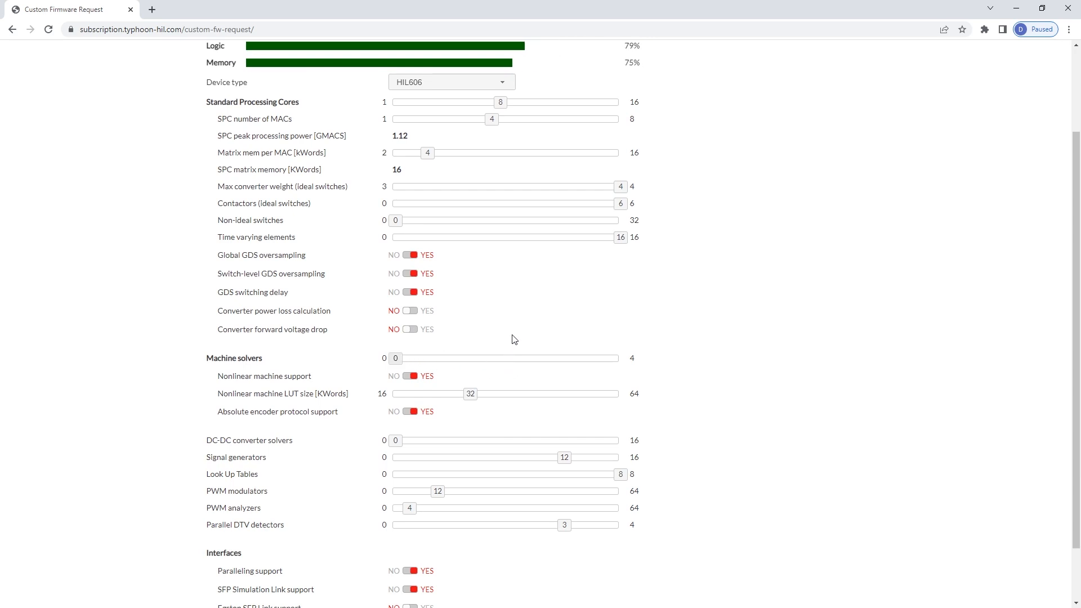
pyautogui.scroll(-1, 513, 338)
pyautogui.moveTo(565, 403); pyautogui.dragTo(479, 407)
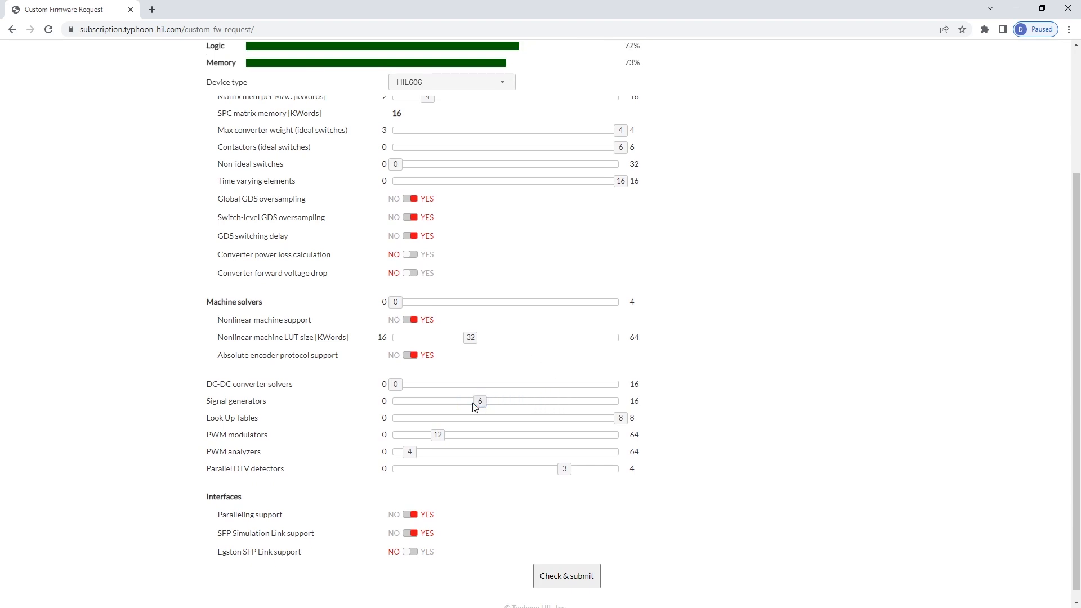
pyautogui.moveTo(621, 419); pyautogui.dragTo(396, 435)
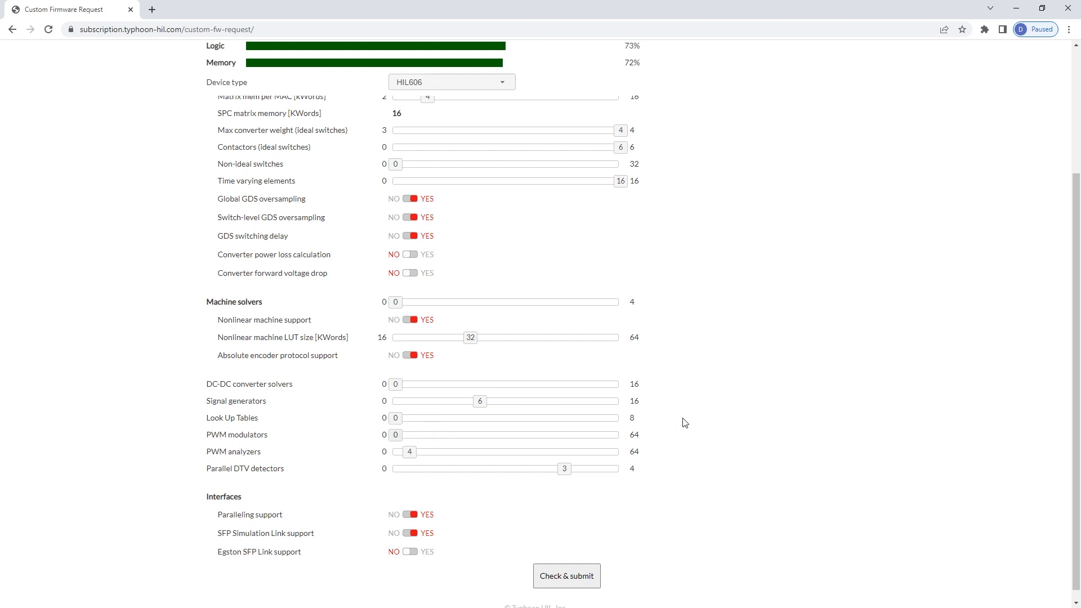
# Set the number of PWM analyzers to 32 and review the remaining interface options of the firmware request.
pyautogui.scroll(1, 684, 417)
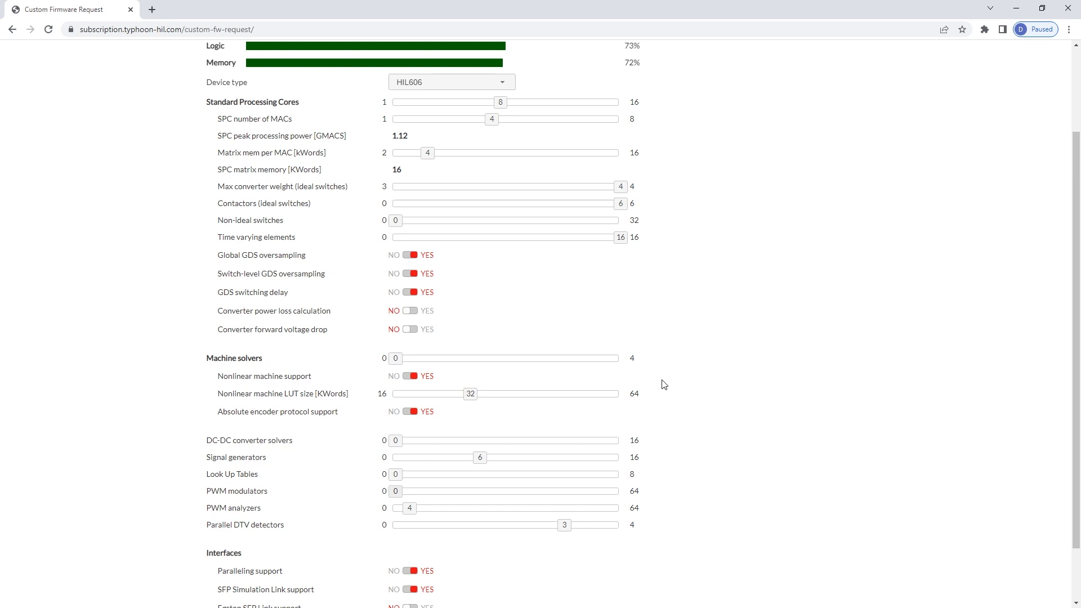
pyautogui.moveTo(410, 510); pyautogui.dragTo(511, 517)
pyautogui.scroll(-1, 774, 447)
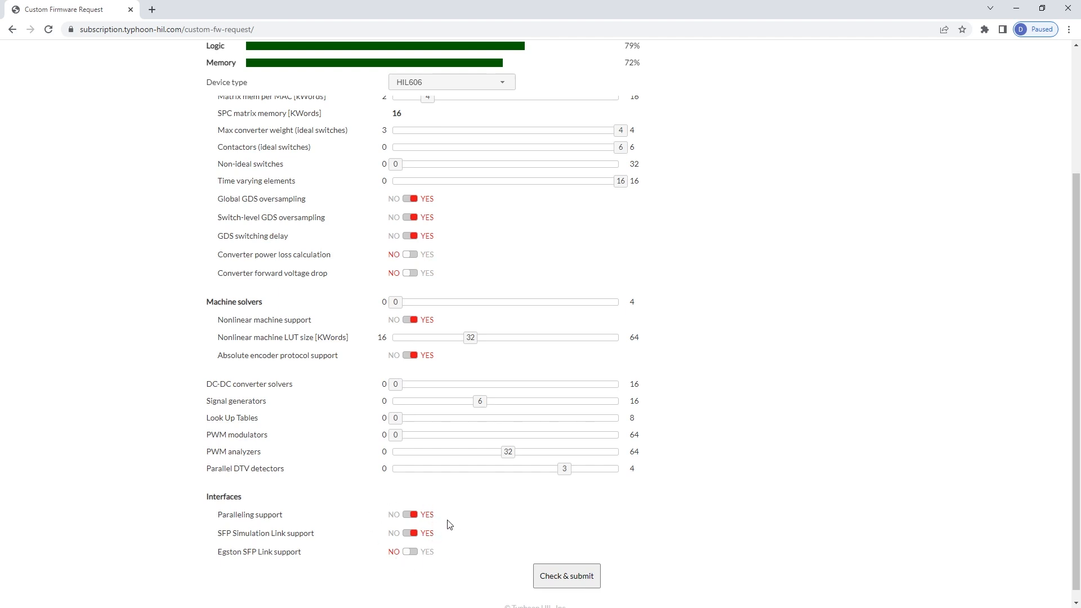
pyautogui.scroll(3, 687, 501)
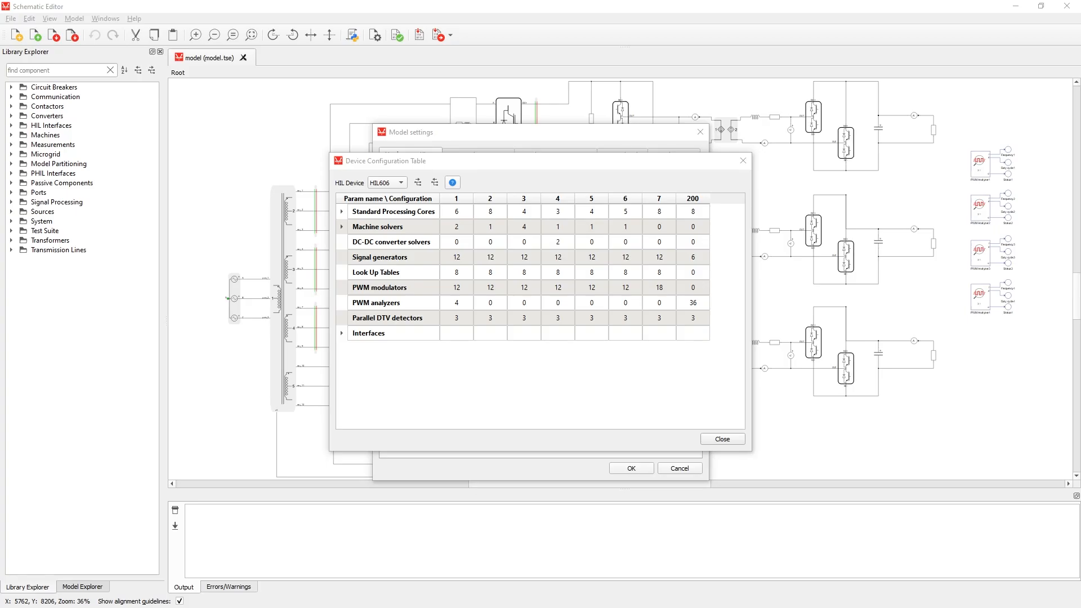
# Expand the Standard Processing Cores parameters in the HIL606 Device Configuration Table and enlarge the window to fit all configuration columns.
pyautogui.click(342, 211)
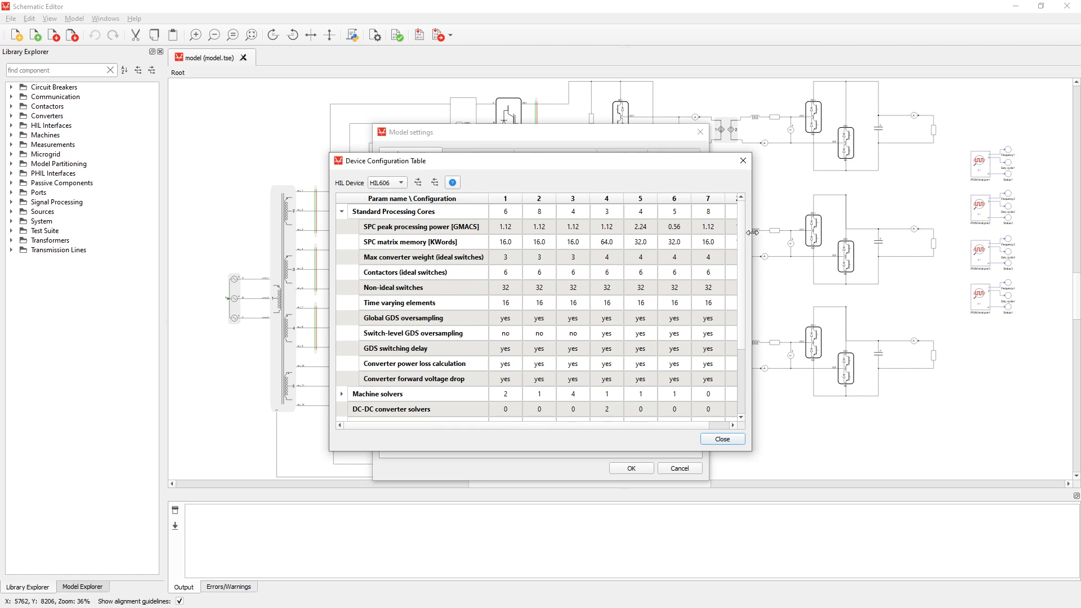
pyautogui.moveTo(753, 233); pyautogui.dragTo(795, 234)
pyautogui.moveTo(733, 451); pyautogui.dragTo(732, 482)
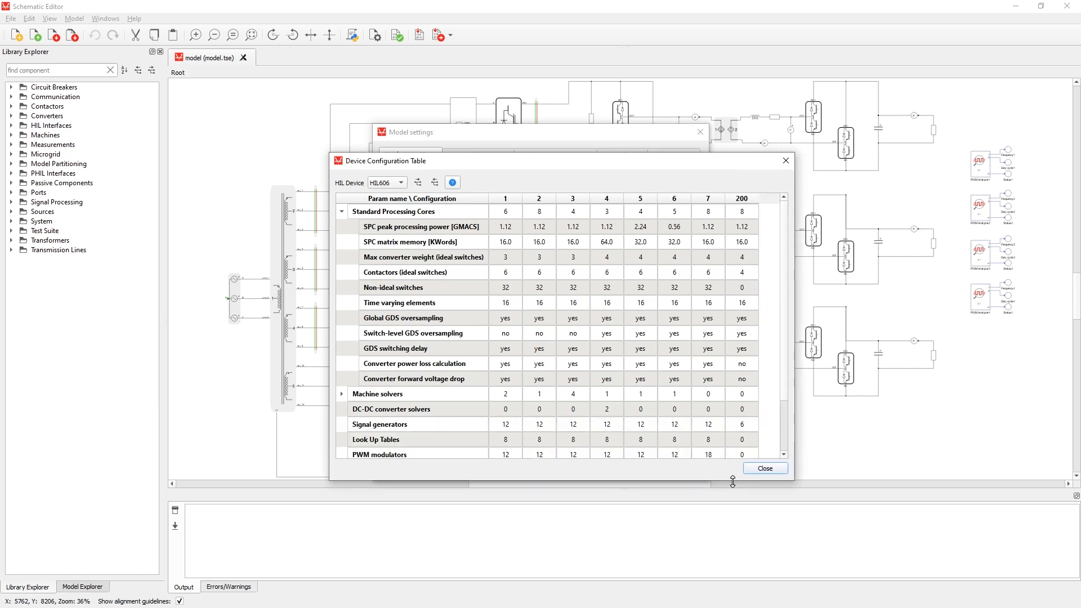
# Examine configuration 200's values for processing cores, memory, switches, oversampling, signal generators, Look Up Tables and Parallel DTV detectors.
pyautogui.click(744, 213)
pyautogui.click(744, 242)
pyautogui.click(744, 273)
pyautogui.click(745, 288)
pyautogui.click(746, 333)
pyautogui.click(747, 379)
pyautogui.click(746, 424)
pyautogui.click(744, 440)
pyautogui.scroll(-1, 743, 436)
pyautogui.scroll(-1, 743, 431)
pyautogui.click(743, 425)
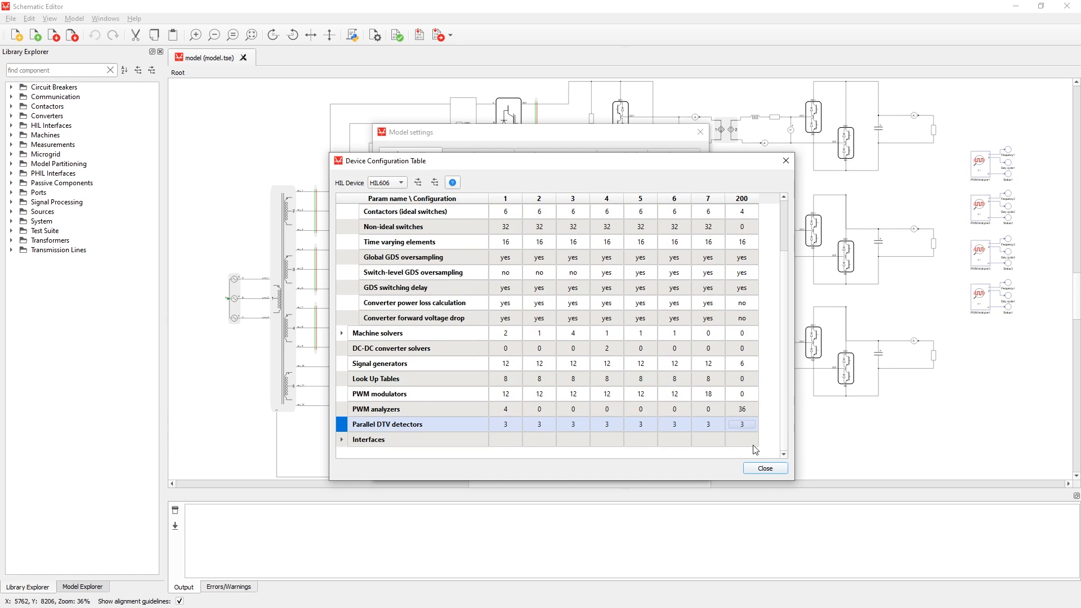